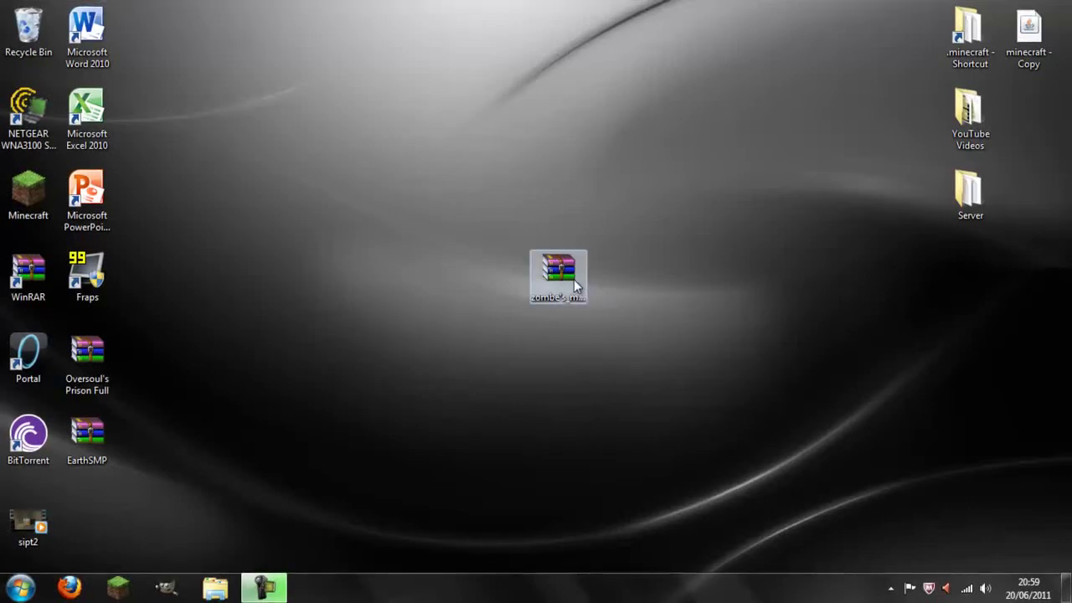
Open the AppData Roaming folder by searching %appdata% from the Start menu.
{"action": "left_click_drag", "start_coordinate": [553, 265], "coordinate": [556, 266]}
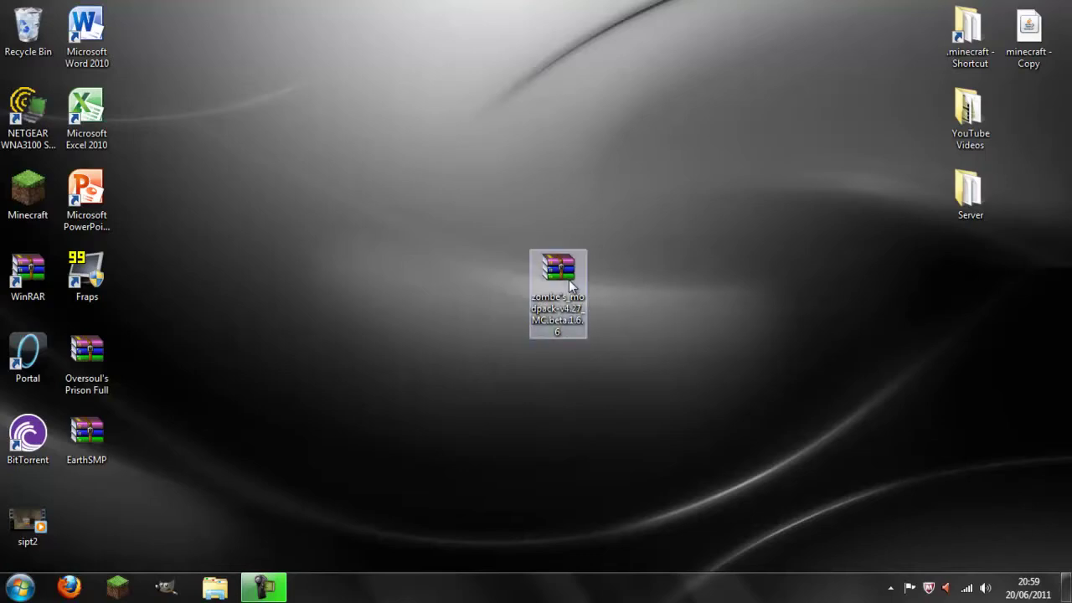
{"action": "mouse_move", "coordinate": [574, 283]}
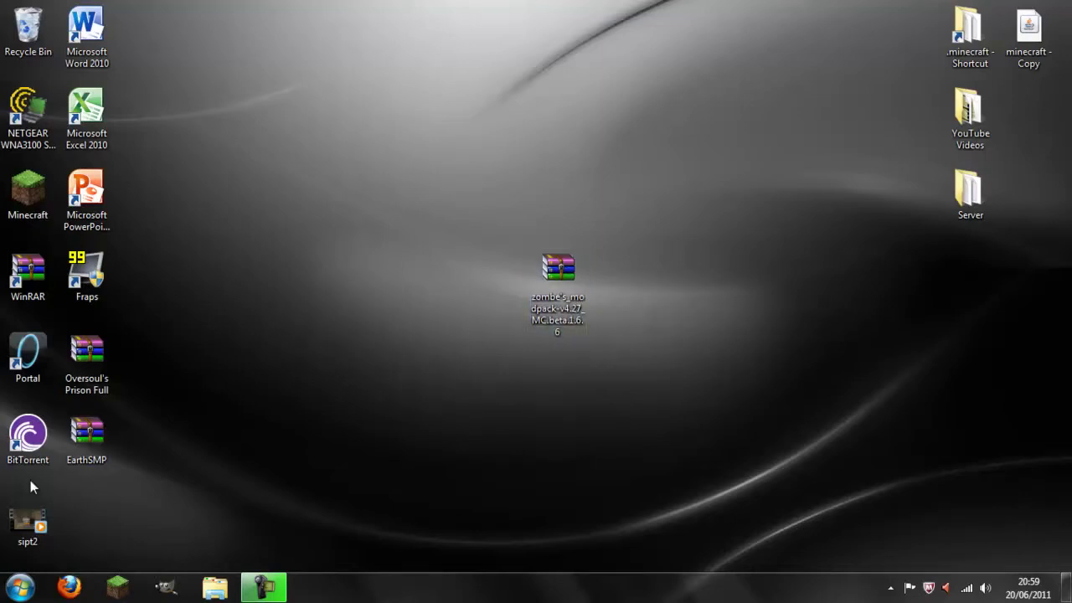
{"action": "left_click", "coordinate": [20, 587]}
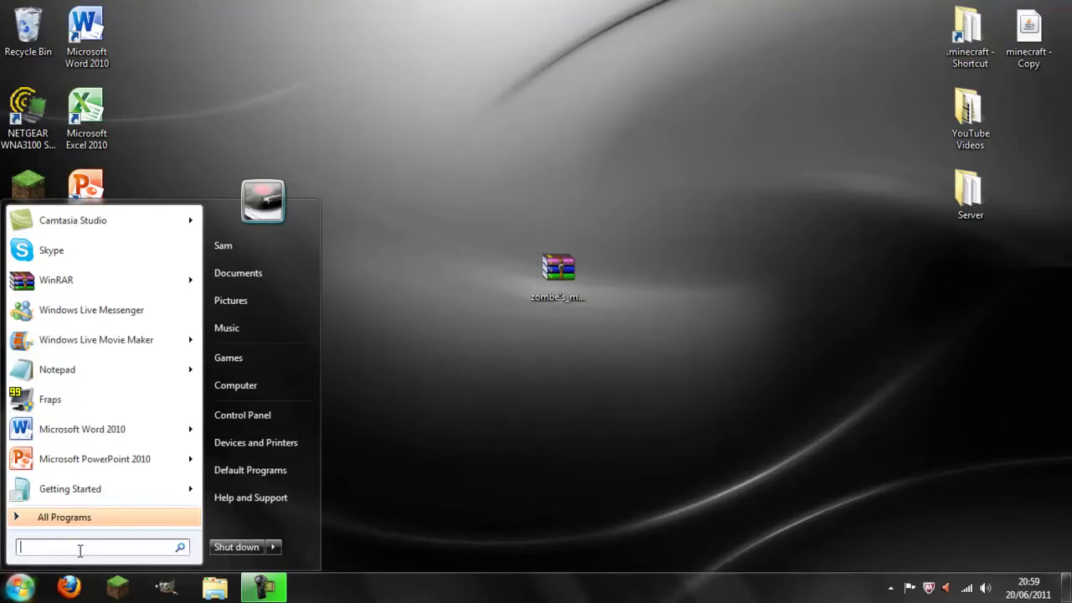
{"action": "type", "text": "%a"}
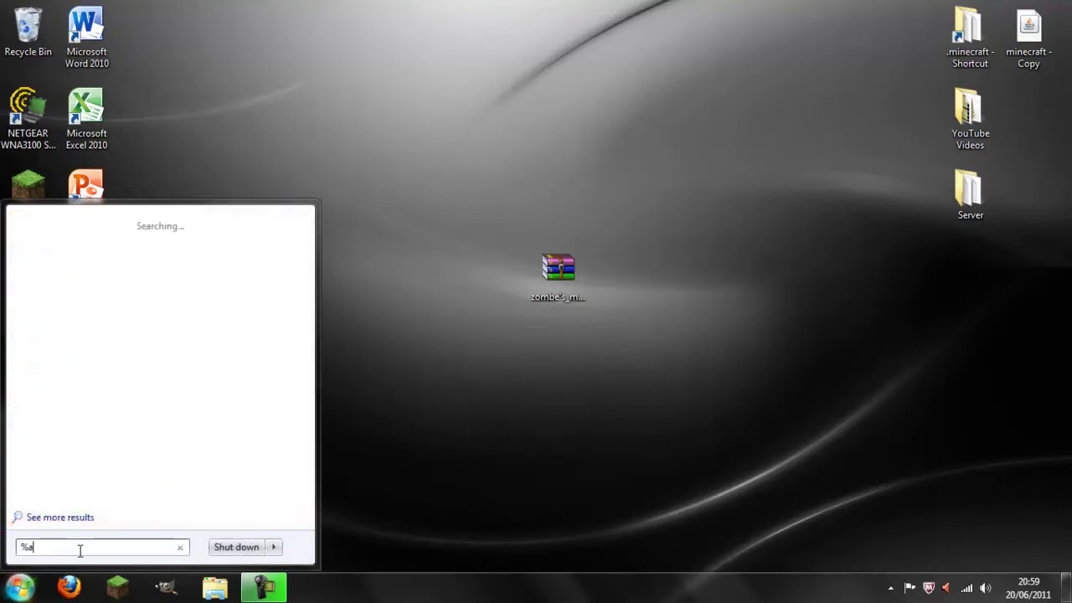
{"action": "type", "text": "ppdata%"}
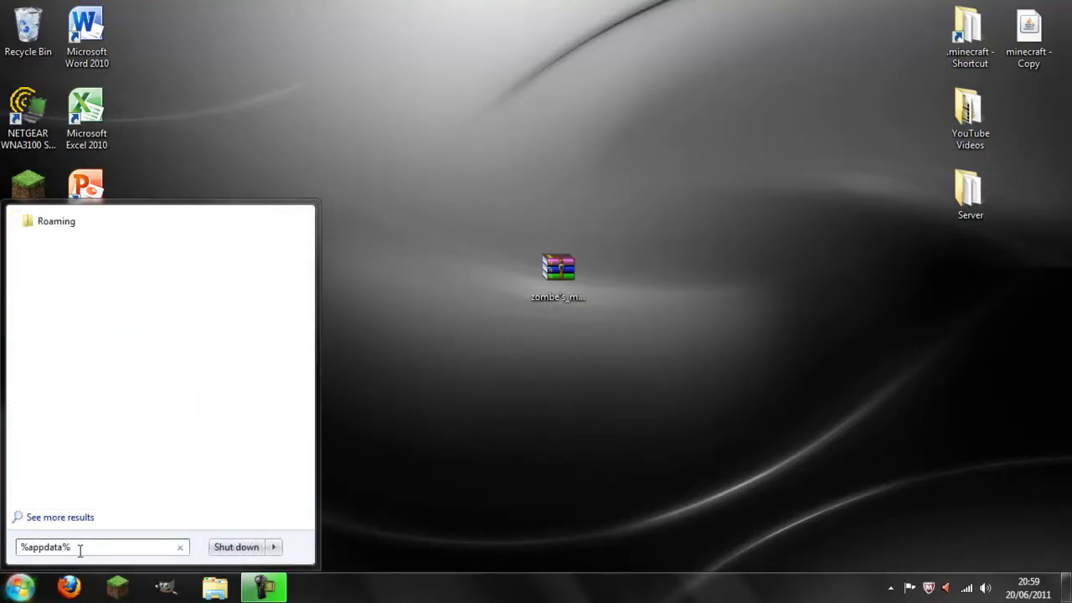
{"action": "key", "text": "Return"}
Go into .minecraft\bin and open minecraft.jar with WinRAR archiver.
{"action": "left_click", "coordinate": [549, 118]}
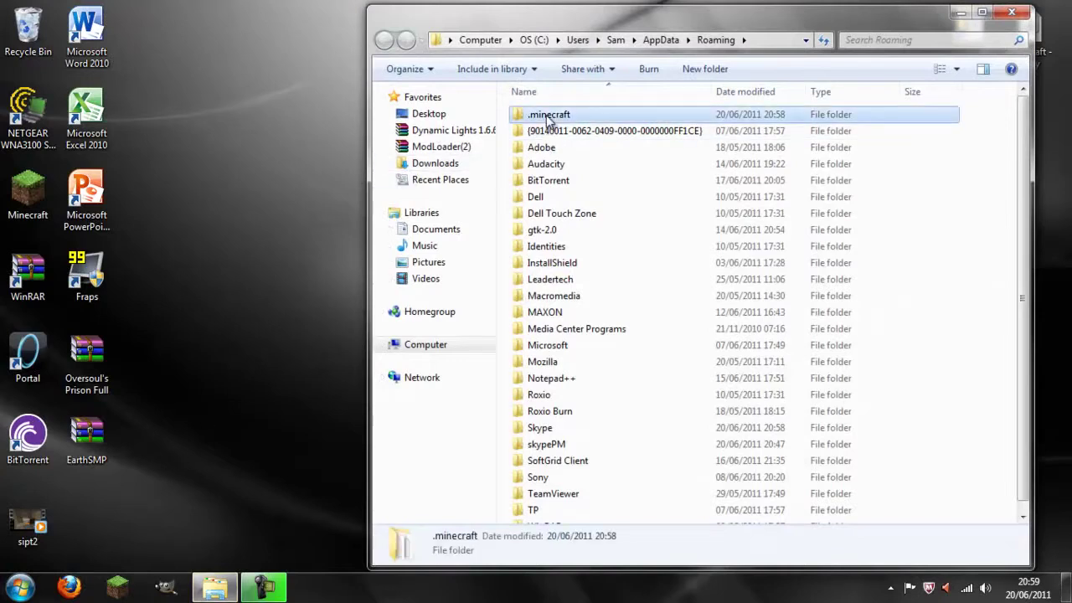
{"action": "double_click", "coordinate": [543, 117]}
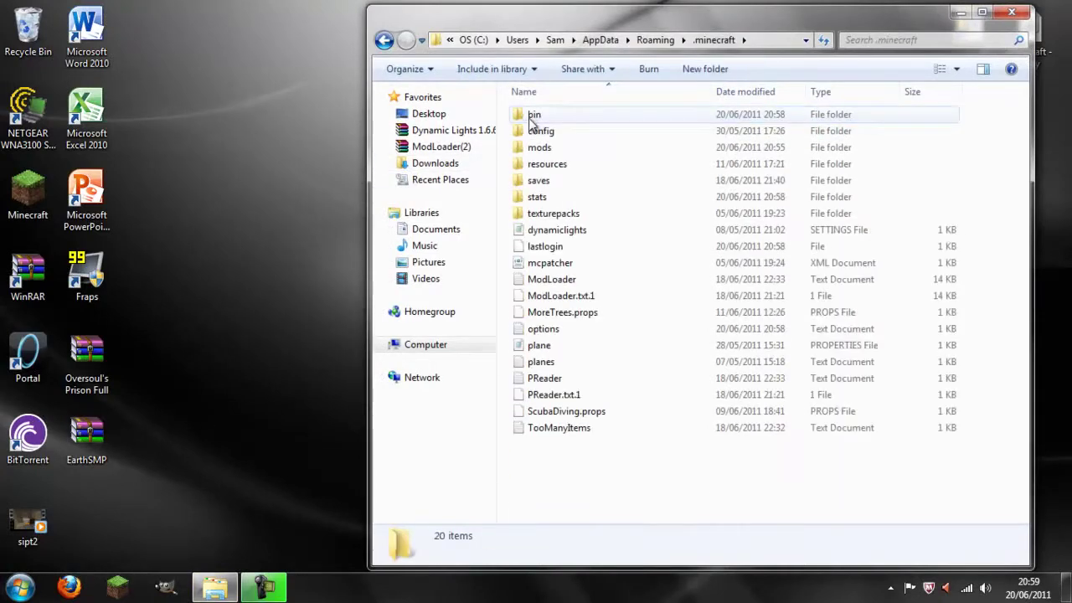
{"action": "double_click", "coordinate": [542, 114]}
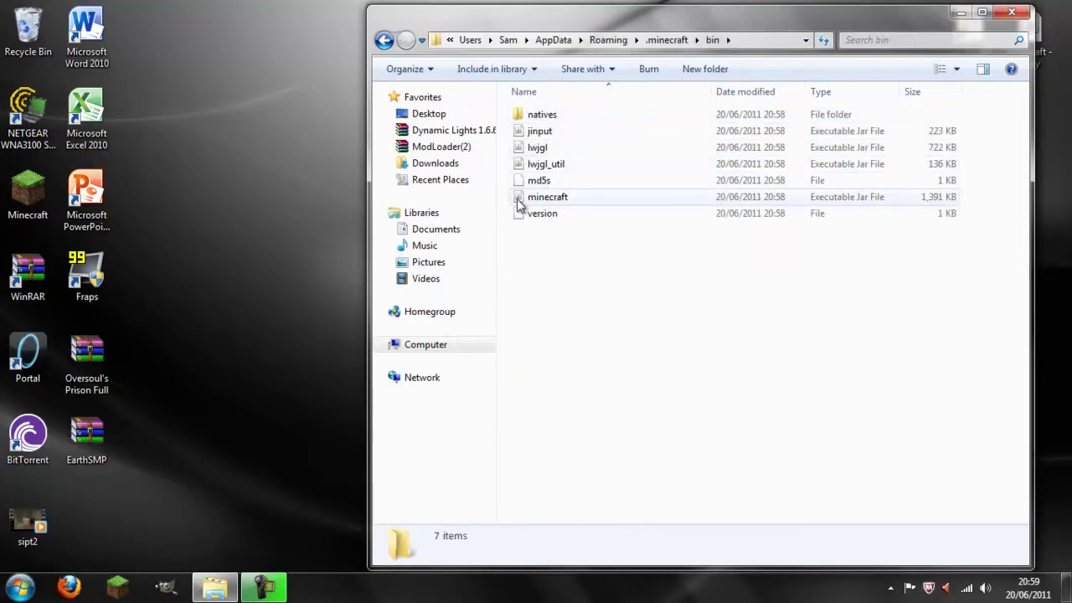
{"action": "left_click", "coordinate": [519, 205]}
{"action": "right_click", "coordinate": [568, 197]}
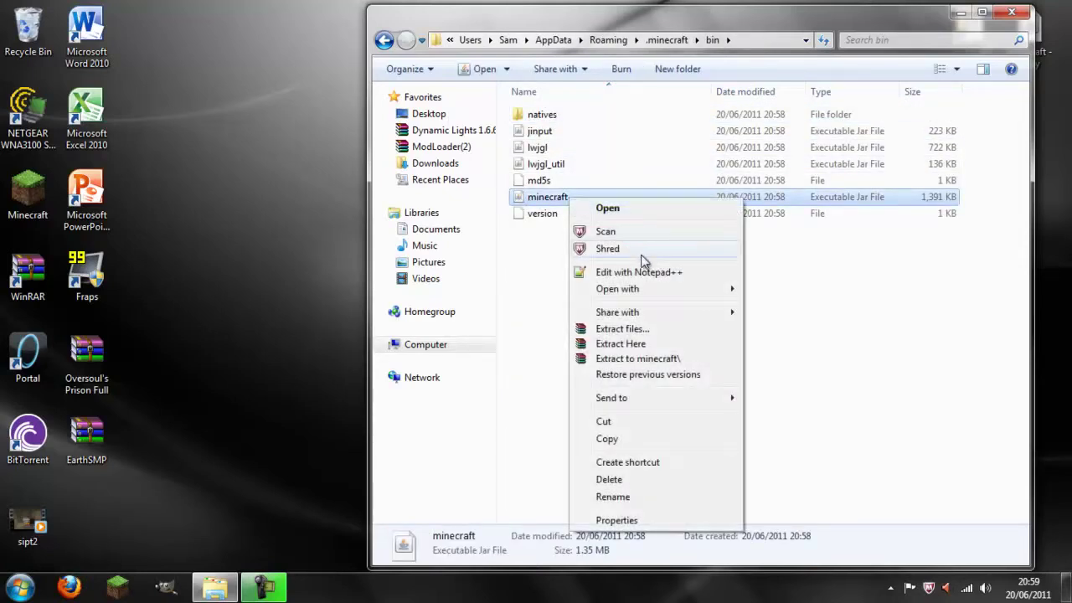
{"action": "mouse_move", "coordinate": [707, 298]}
{"action": "left_click", "coordinate": [799, 306]}
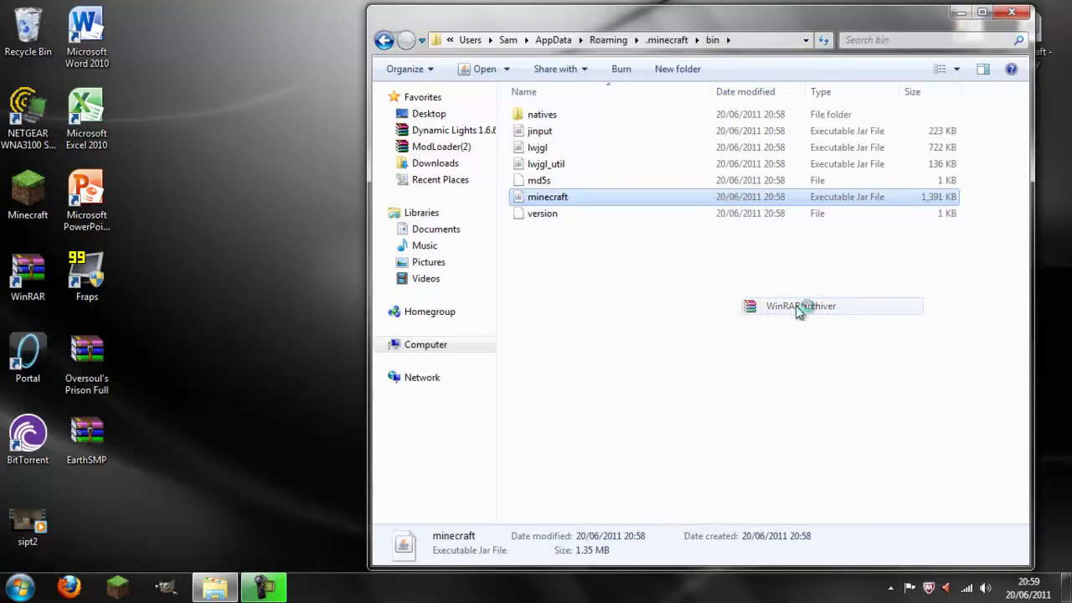
Close Explorer and snap the minecraft.jar WinRAR window to the right half.
{"action": "left_click", "coordinate": [1011, 14]}
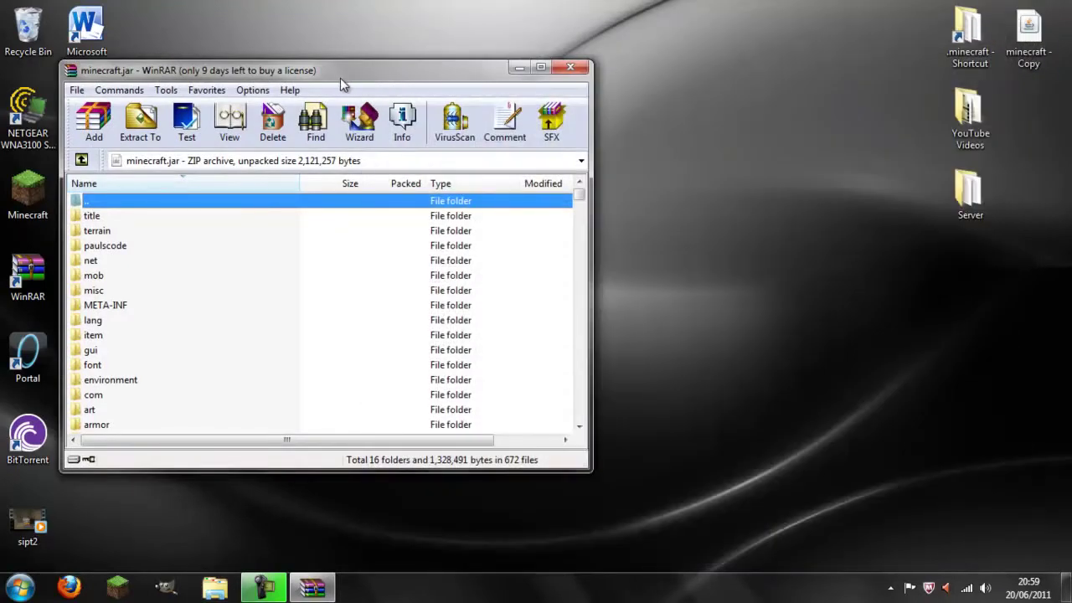
{"action": "left_click_drag", "start_coordinate": [341, 80], "coordinate": [1071, 67]}
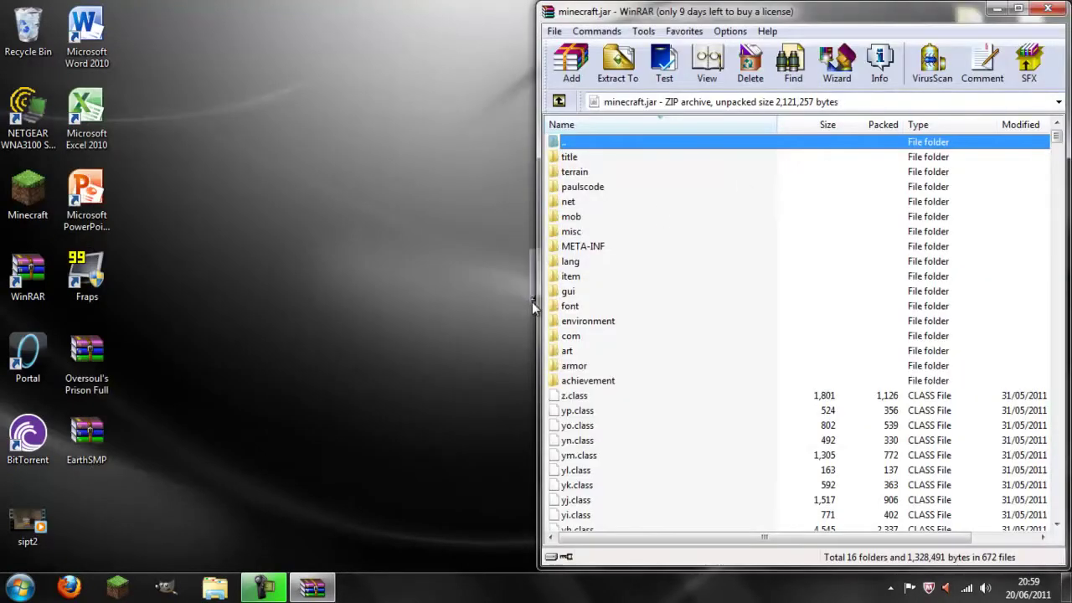
{"action": "left_click_drag", "start_coordinate": [532, 301], "coordinate": [328, 266]}
Open zombe's modpack v4.27 zip on the left half and browse into its classes folder.
{"action": "double_click", "coordinate": [331, 260]}
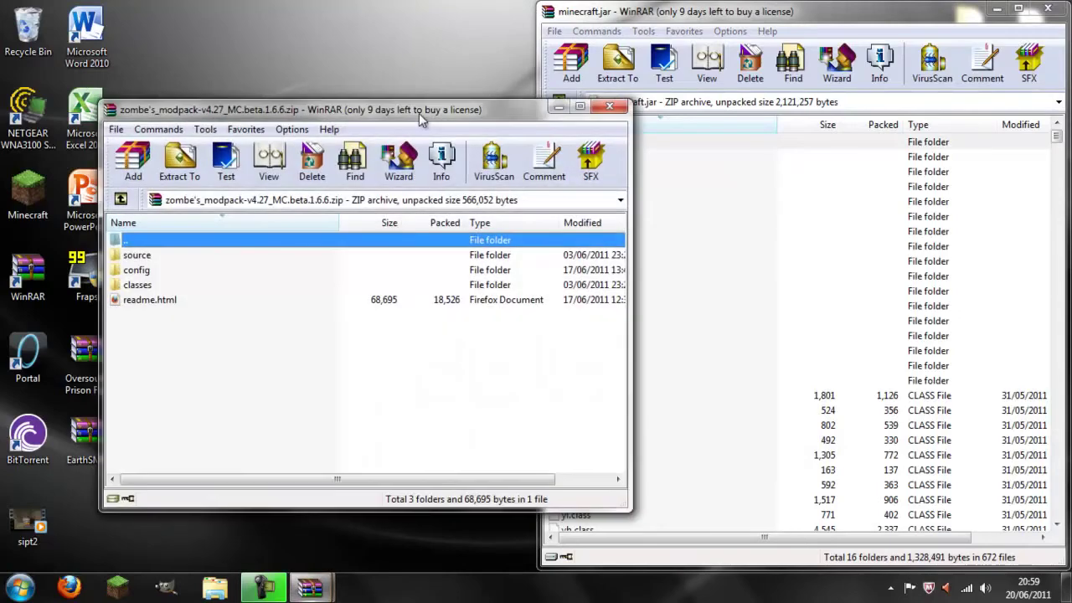
{"action": "left_click_drag", "start_coordinate": [443, 117], "coordinate": [5, 140]}
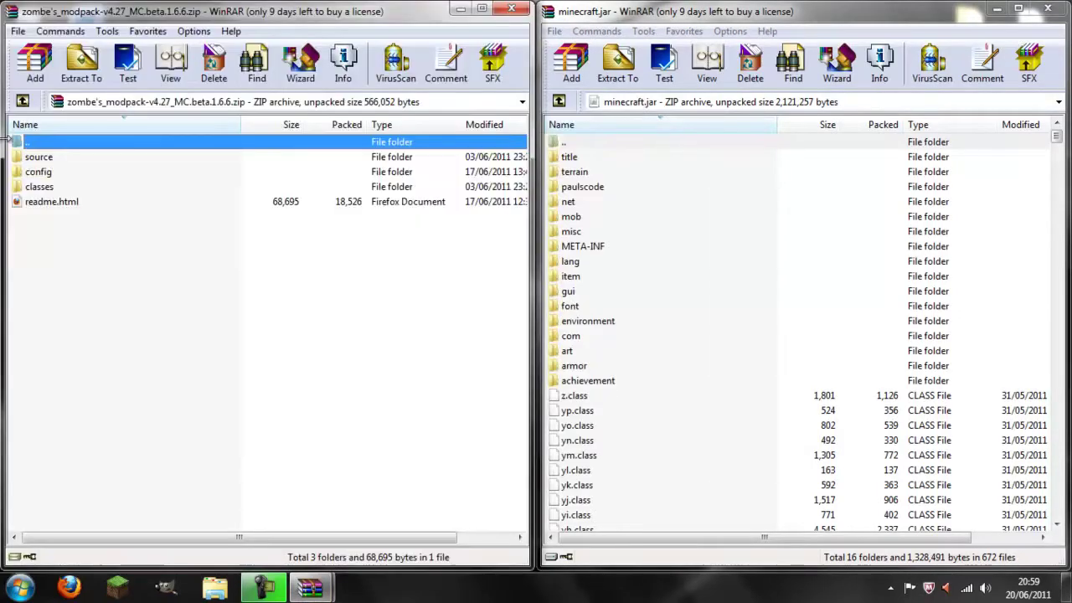
{"action": "double_click", "coordinate": [38, 187]}
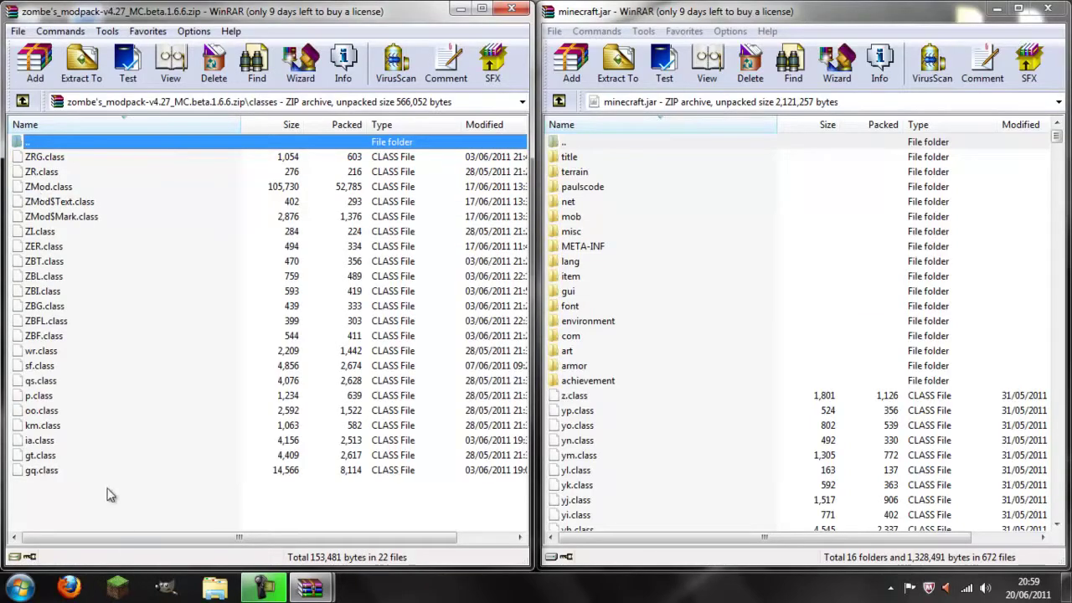
{"action": "left_click", "coordinate": [23, 100]}
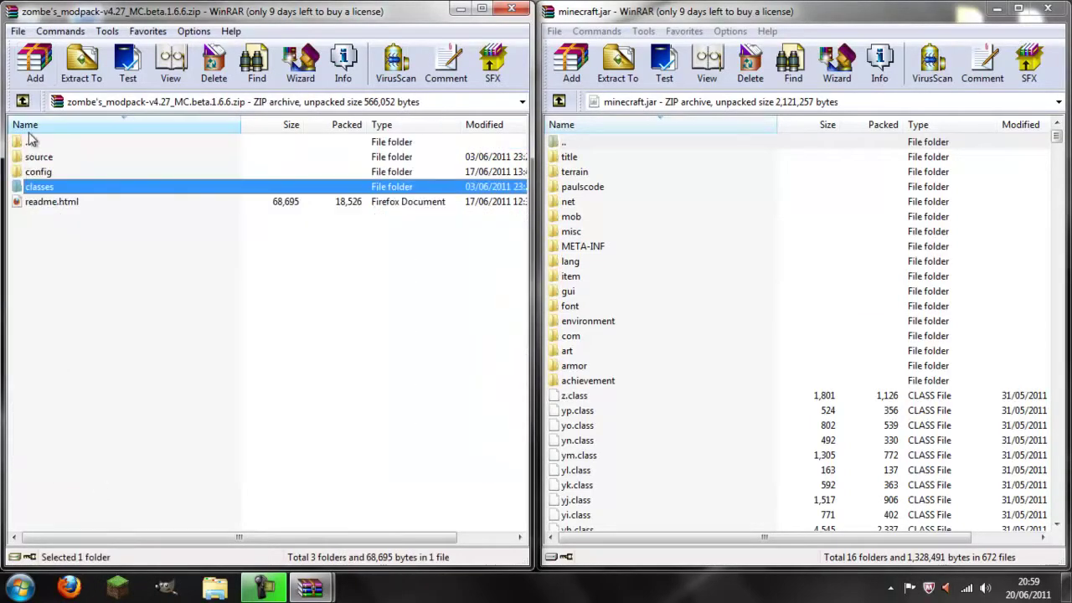
{"action": "double_click", "coordinate": [43, 188]}
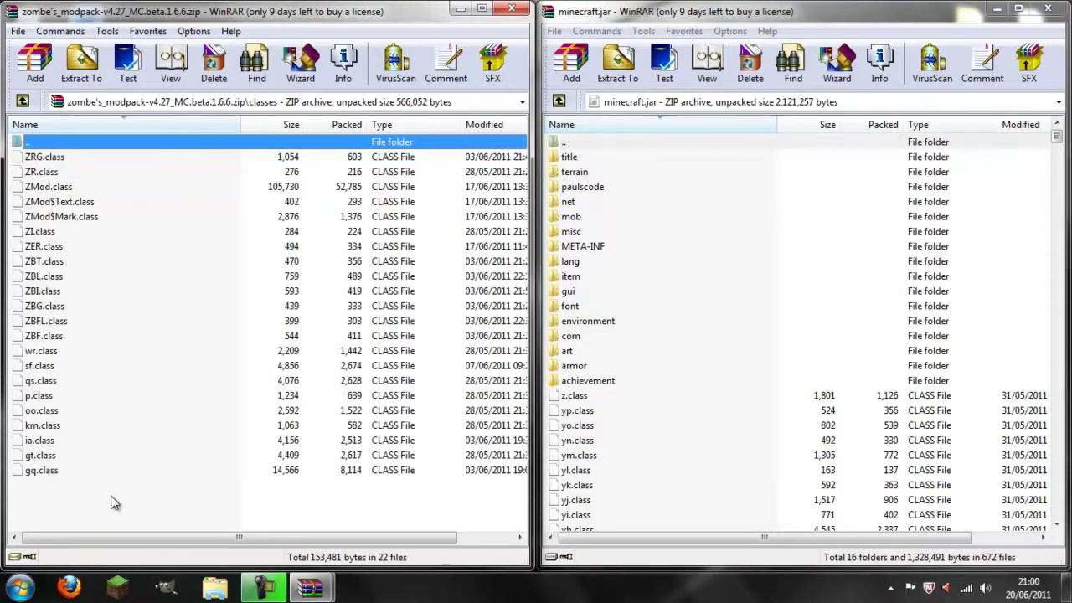
Add the 22 modpack class files to minecraft.jar and delete its META-INF folder.
{"action": "left_click_drag", "start_coordinate": [115, 502], "coordinate": [556, 314]}
{"action": "left_click", "coordinate": [797, 422]}
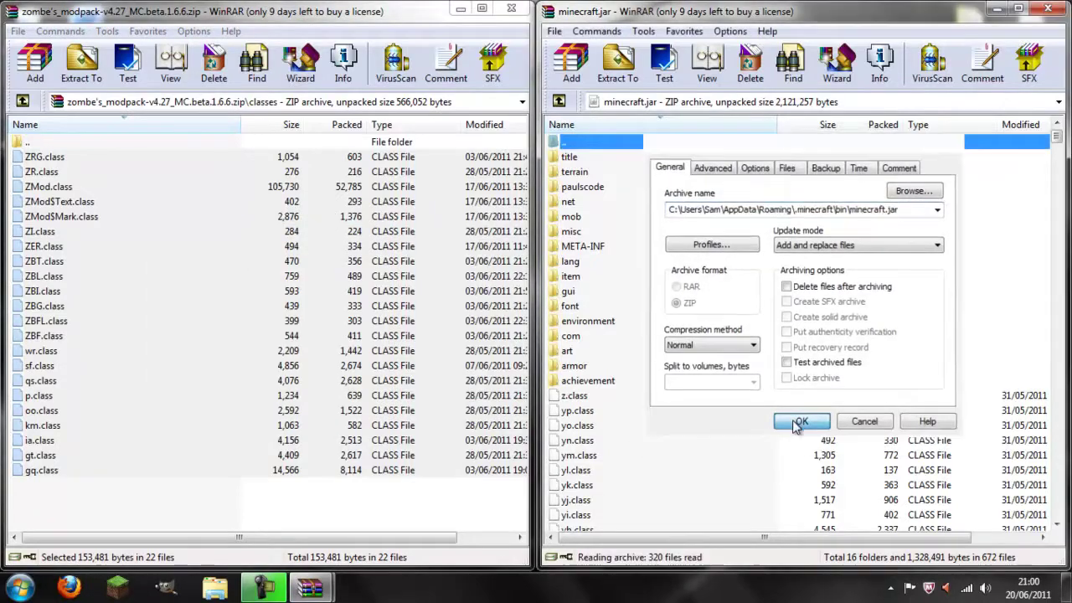
{"action": "left_click", "coordinate": [584, 250]}
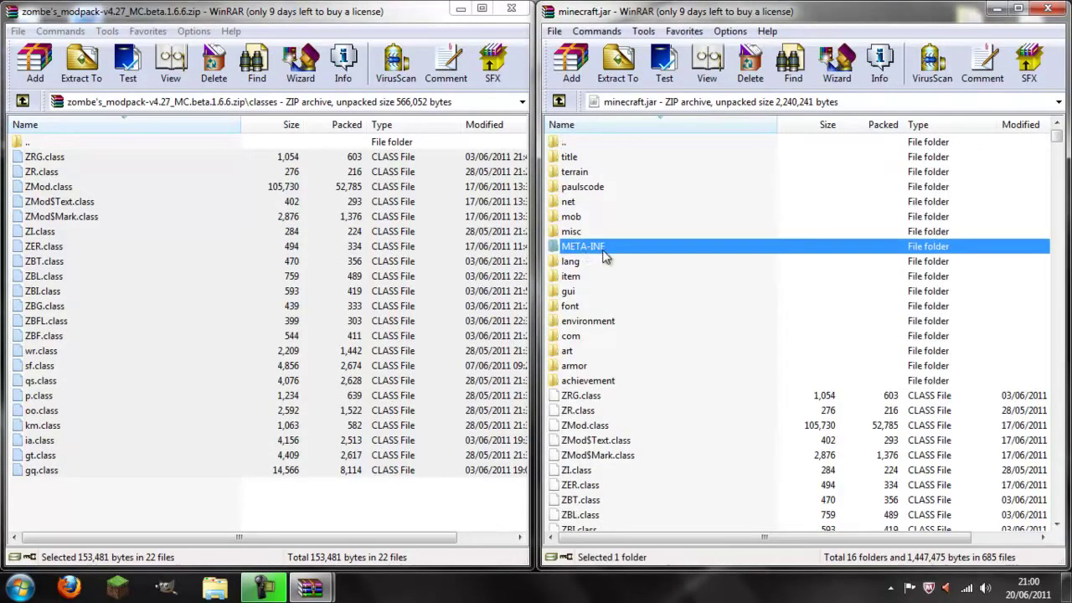
{"action": "right_click", "coordinate": [598, 255]}
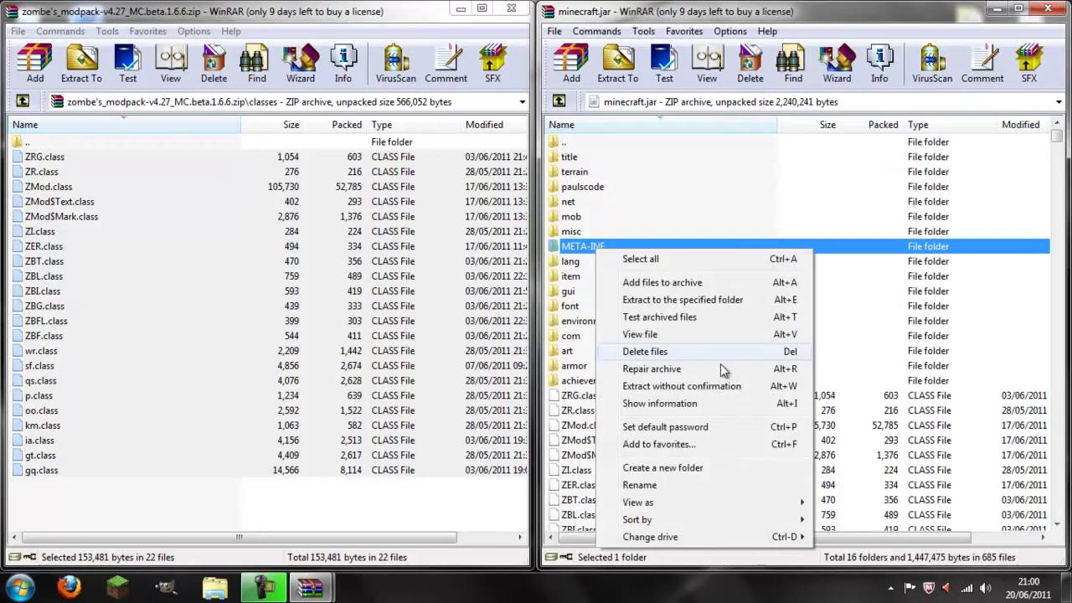
{"action": "left_click", "coordinate": [676, 353]}
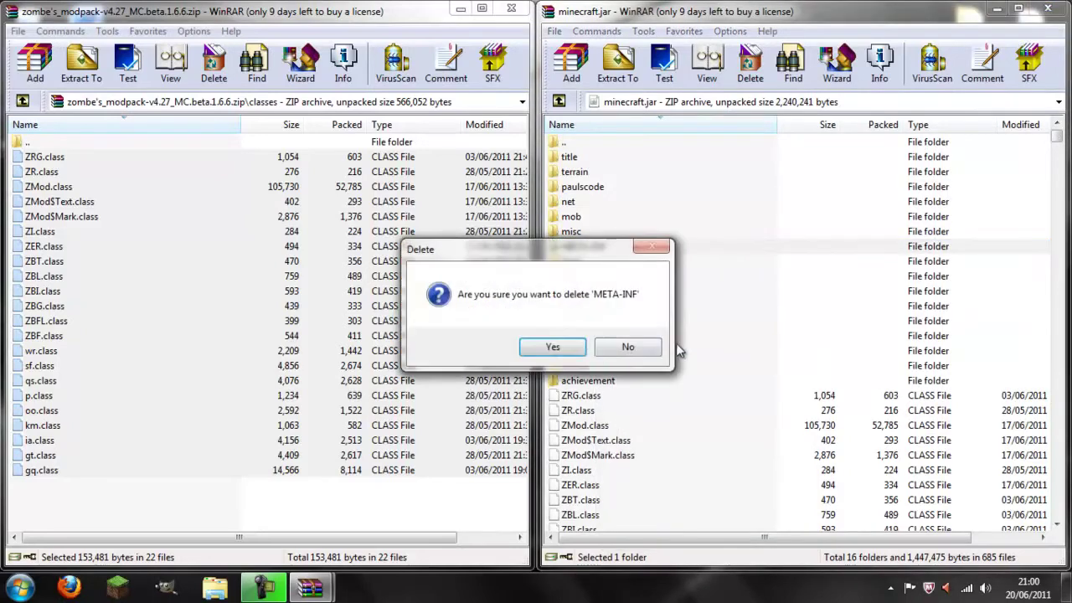
{"action": "left_click", "coordinate": [553, 347]}
Open the modpack archive's config folder and move its window toward the centre.
{"action": "left_click", "coordinate": [425, 20]}
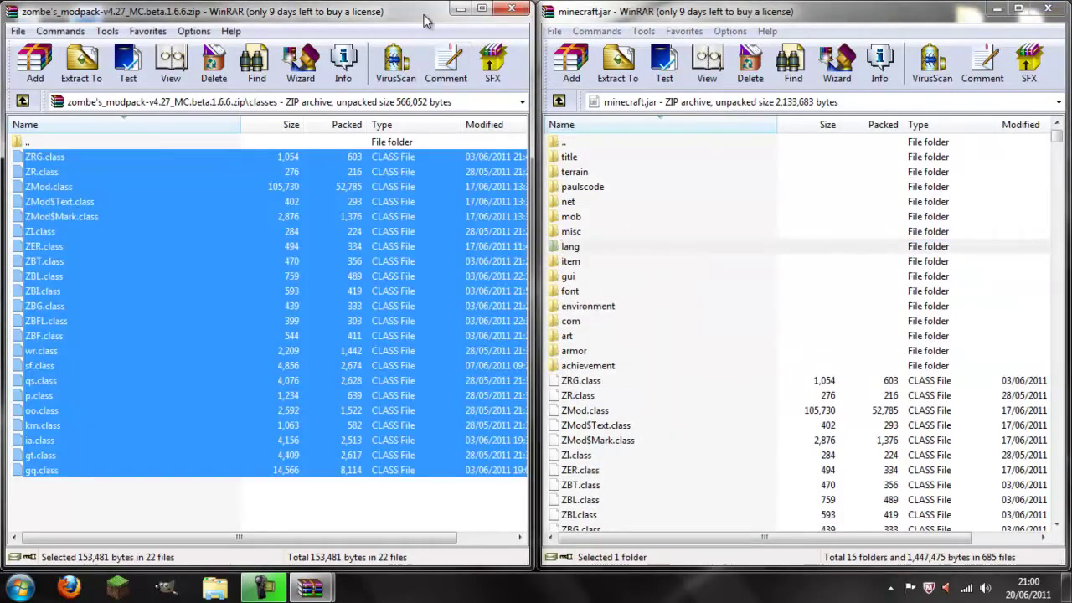
{"action": "left_click", "coordinate": [23, 101]}
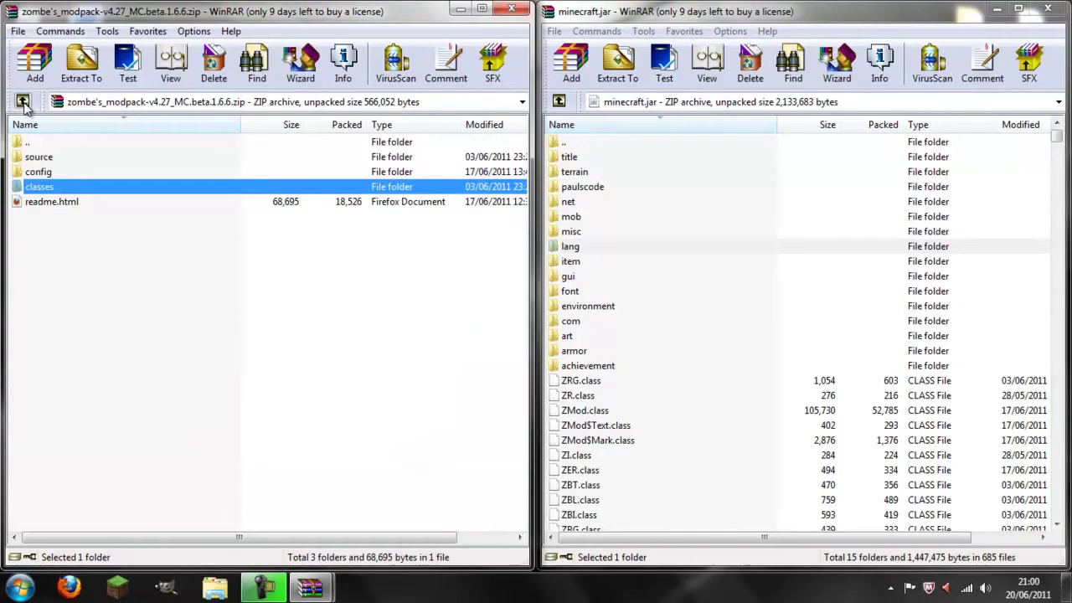
{"action": "double_click", "coordinate": [38, 172]}
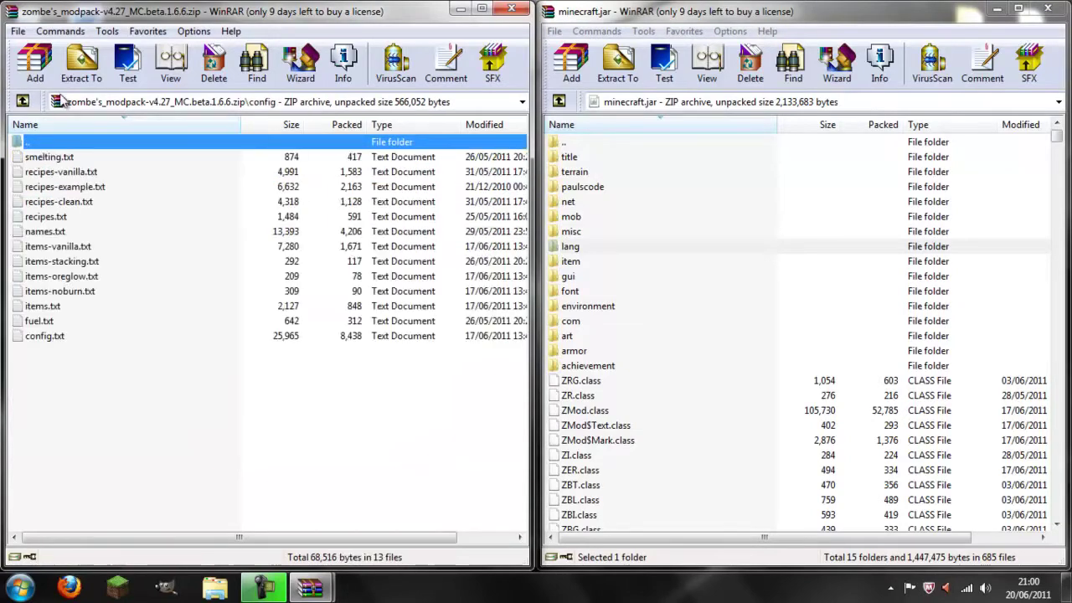
{"action": "left_click_drag", "start_coordinate": [193, 15], "coordinate": [506, 106]}
Minimize the modpack archive, close minecraft.jar, and open .minecraft via %appdata%.
{"action": "left_click", "coordinate": [749, 101]}
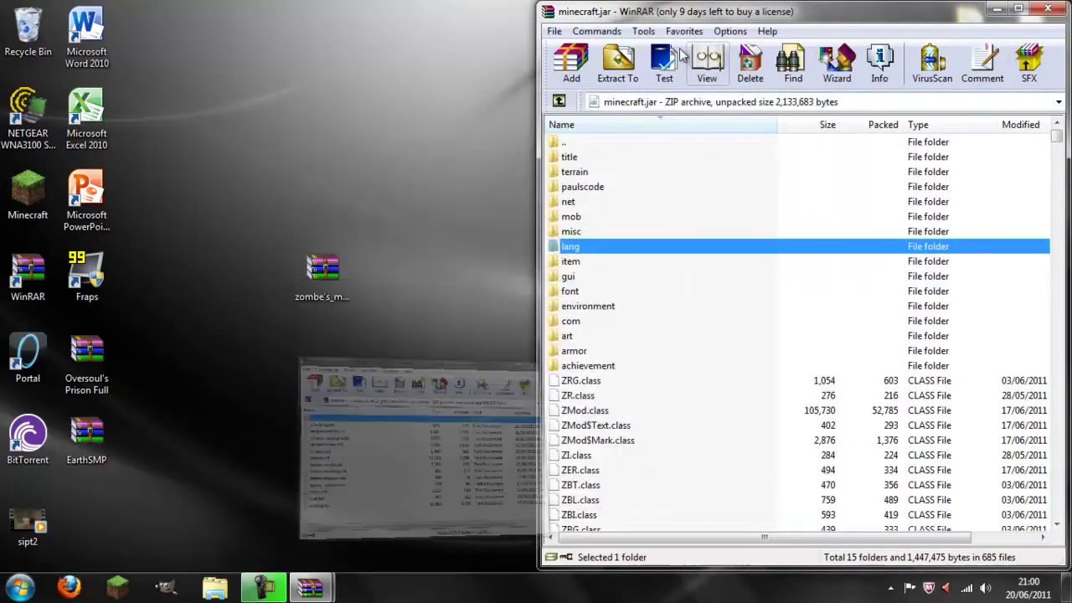
{"action": "left_click", "coordinate": [1053, 10]}
{"action": "left_click", "coordinate": [20, 588]}
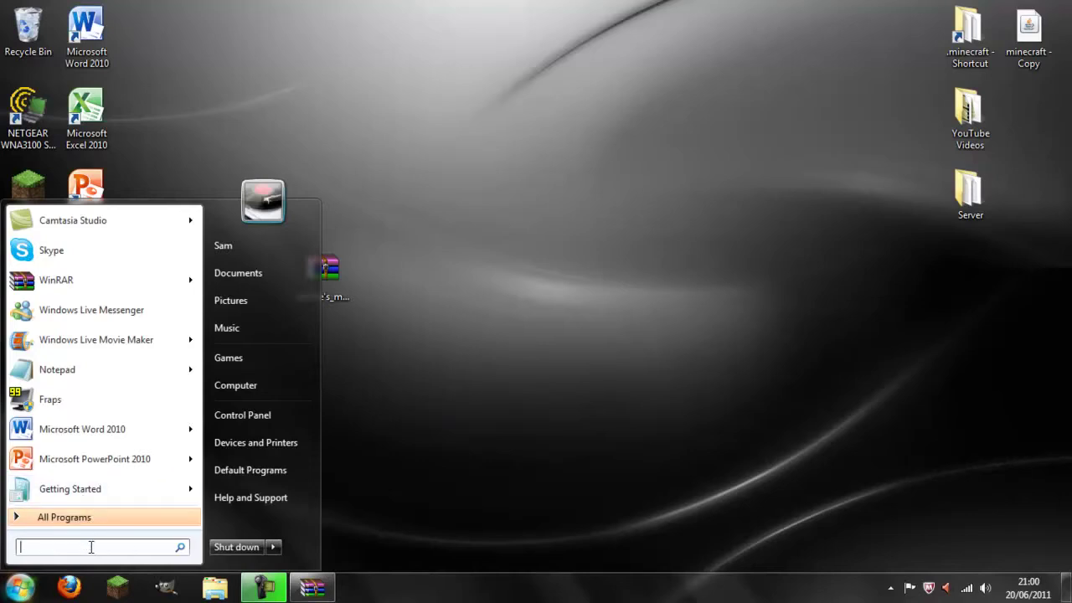
{"action": "type", "text": "%appdata"}
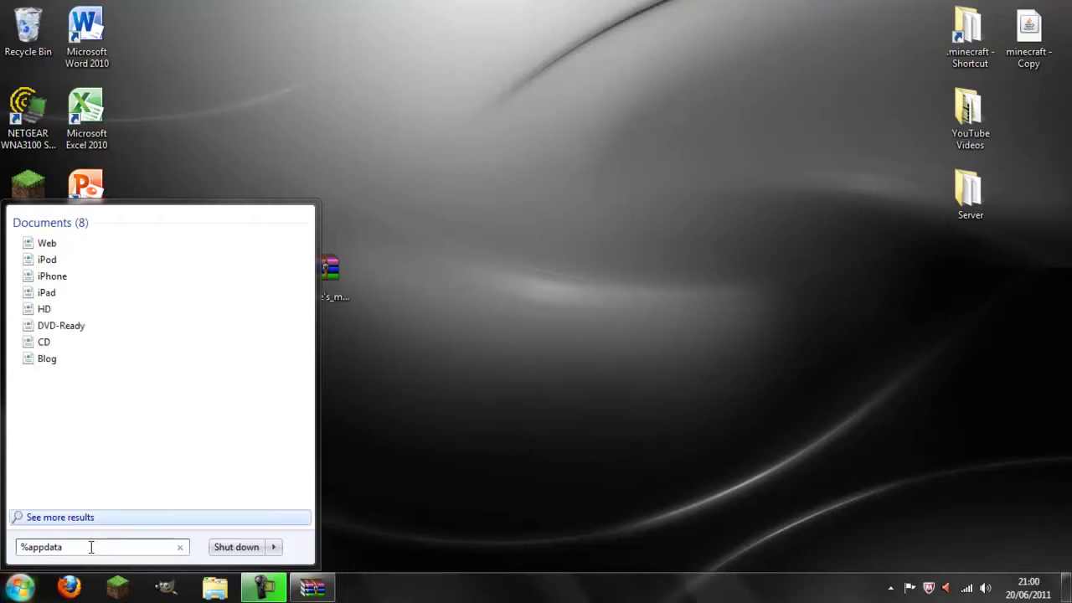
{"action": "type", "text": "%"}
{"action": "key", "text": "Return"}
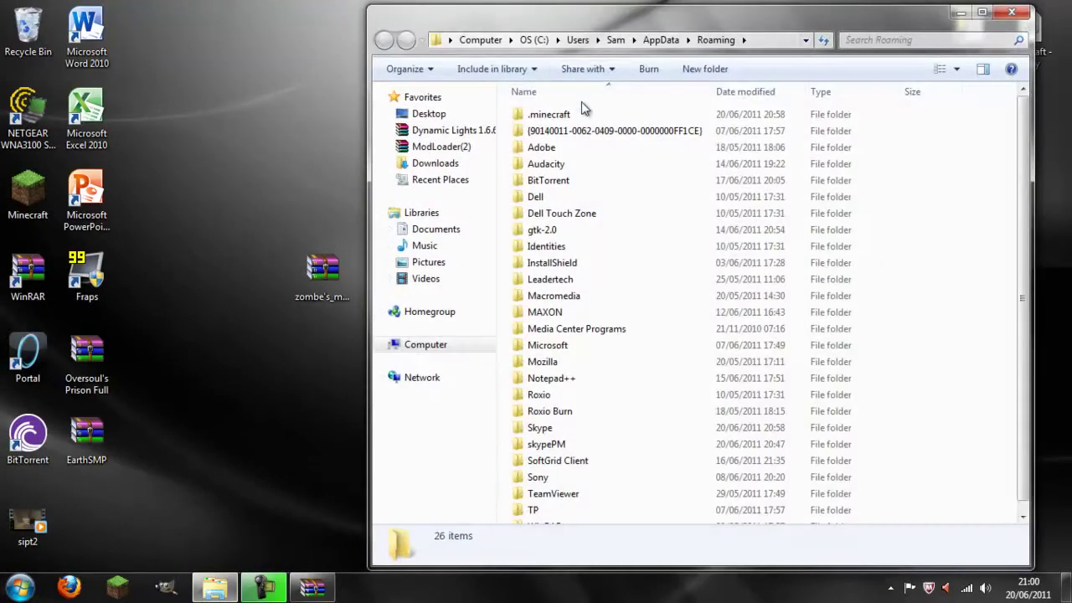
{"action": "double_click", "coordinate": [582, 112]}
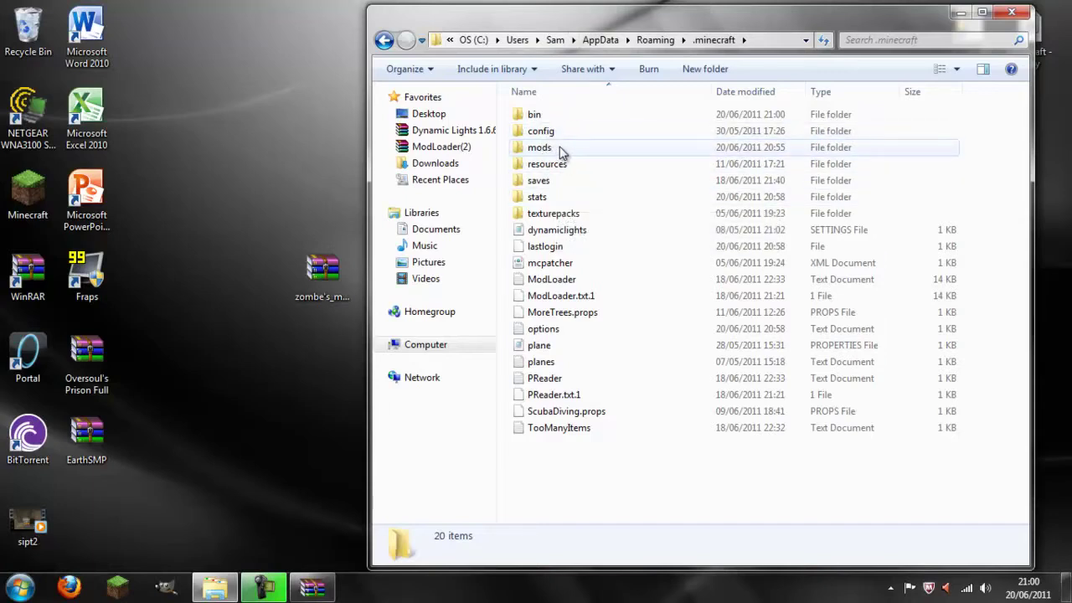
Select the mods folder inside .minecraft.
{"action": "right_click", "coordinate": [559, 479]}
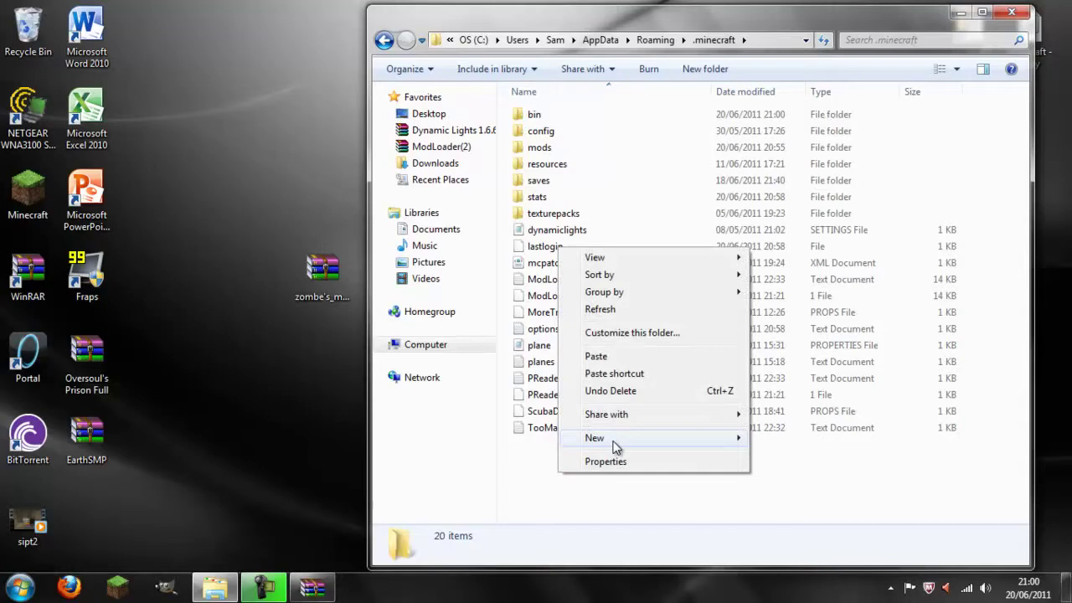
{"action": "mouse_move", "coordinate": [615, 440]}
{"action": "left_click", "coordinate": [564, 201]}
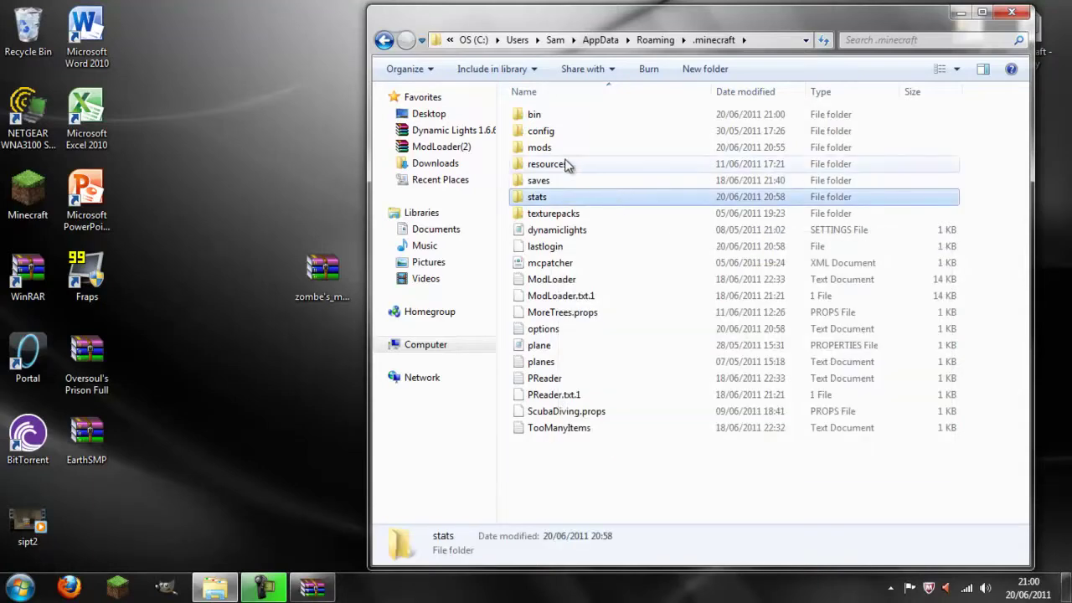
{"action": "left_click", "coordinate": [561, 150]}
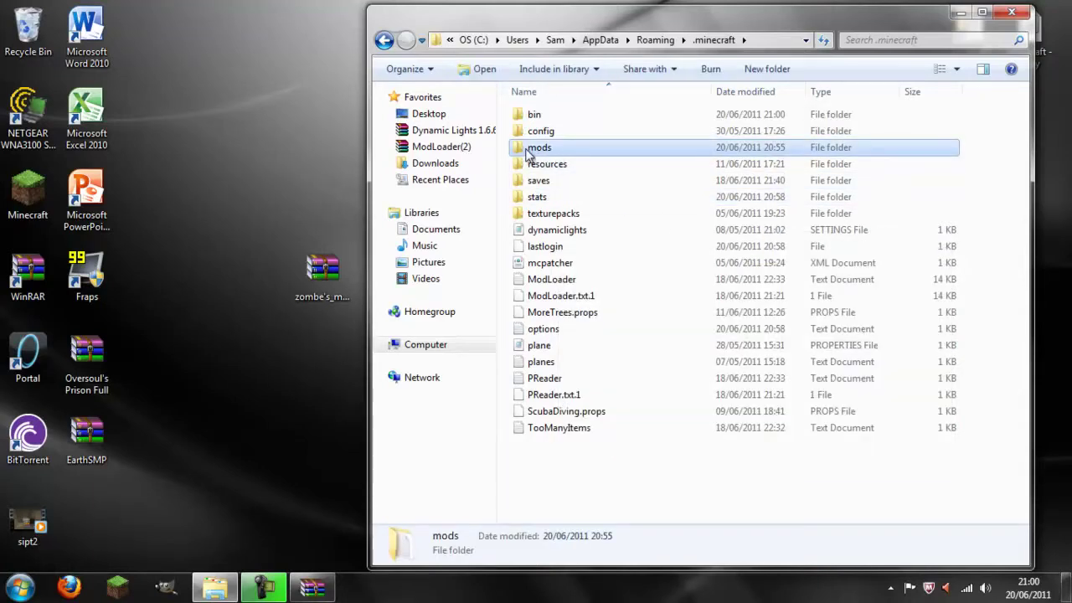
Inside the mods folder, create a new folder named zombe and open it.
{"action": "double_click", "coordinate": [532, 153]}
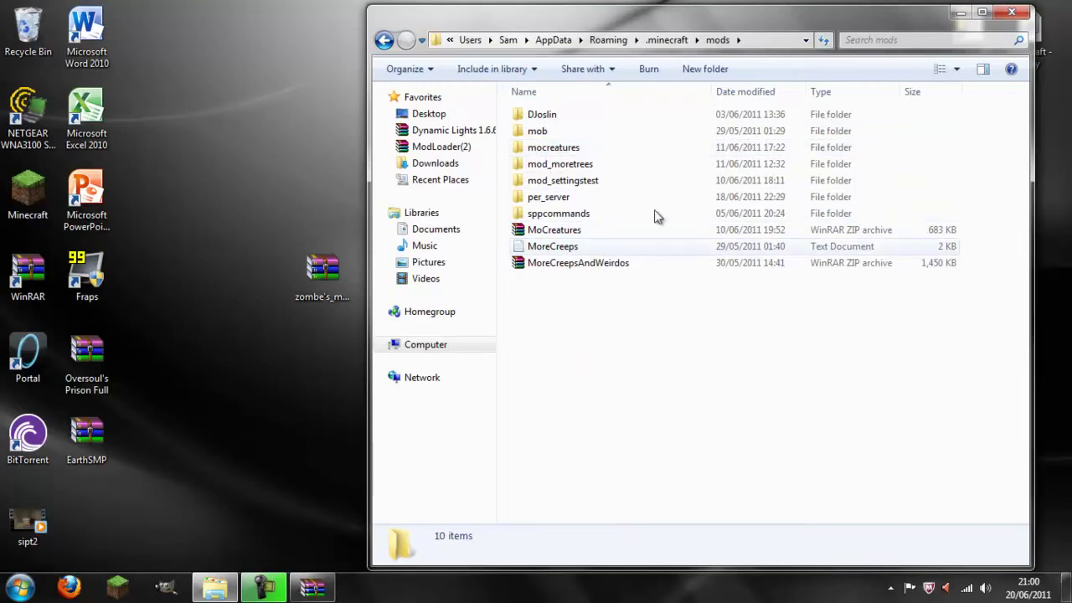
{"action": "right_click", "coordinate": [592, 303]}
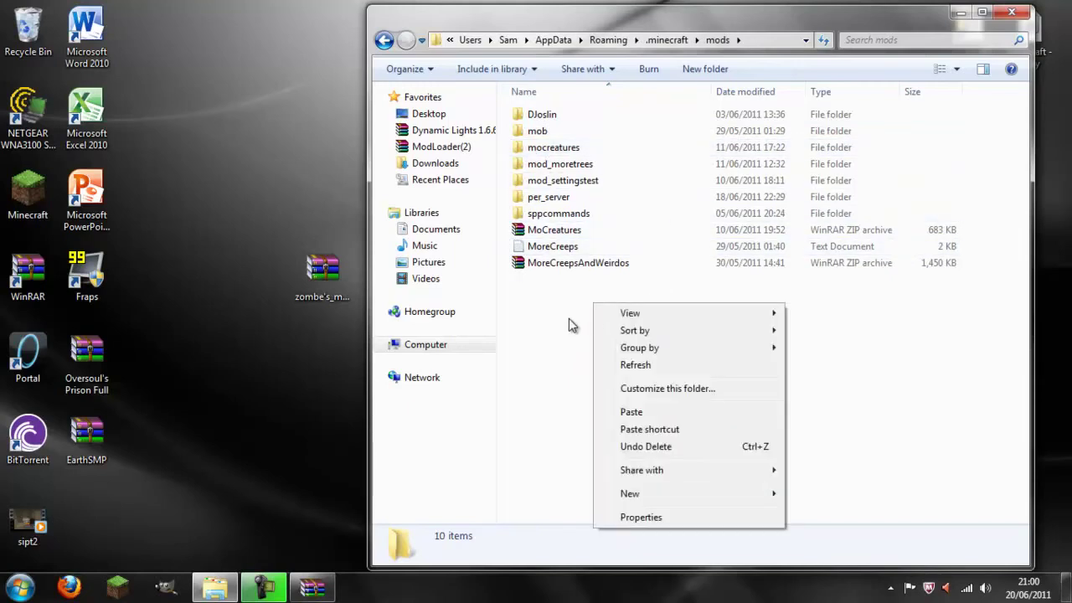
{"action": "left_click", "coordinate": [562, 314]}
{"action": "right_click", "coordinate": [562, 313]}
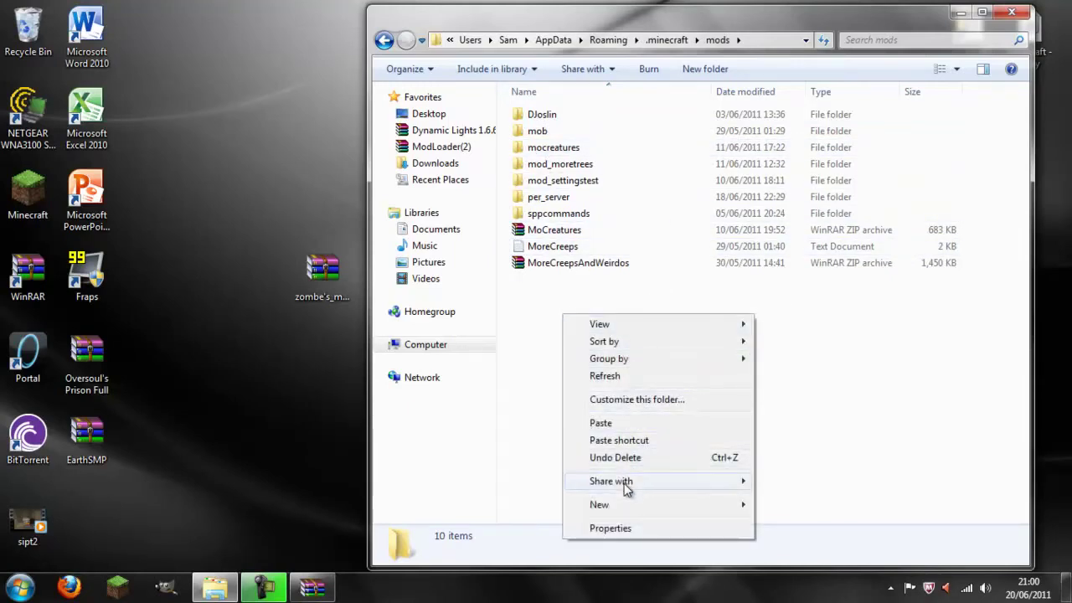
{"action": "mouse_move", "coordinate": [632, 506]}
{"action": "left_click", "coordinate": [815, 311]}
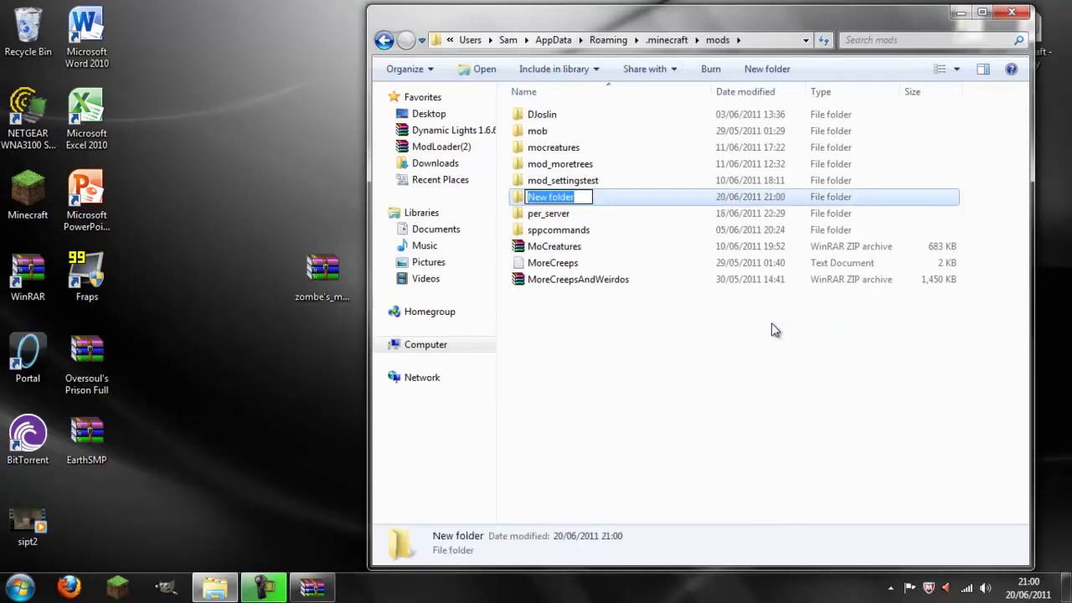
{"action": "type", "text": "zombe"}
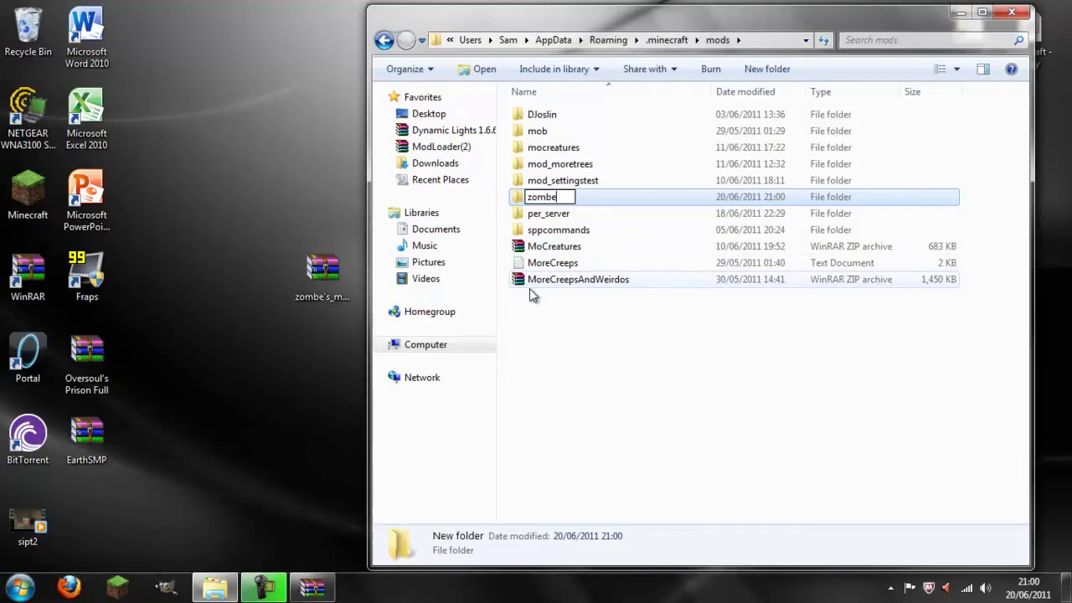
{"action": "left_click", "coordinate": [613, 346]}
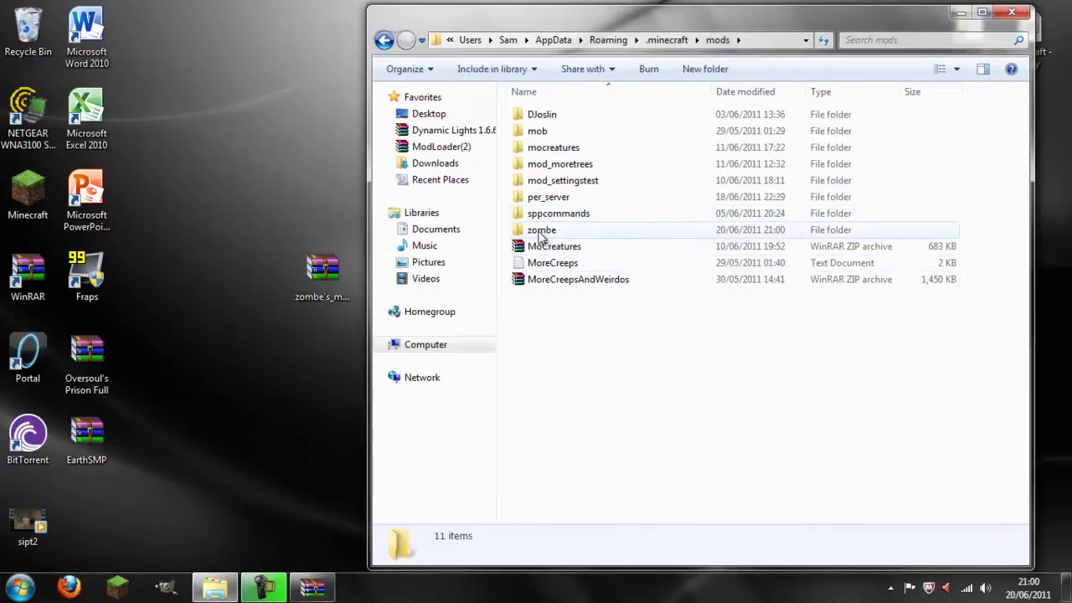
{"action": "double_click", "coordinate": [540, 232]}
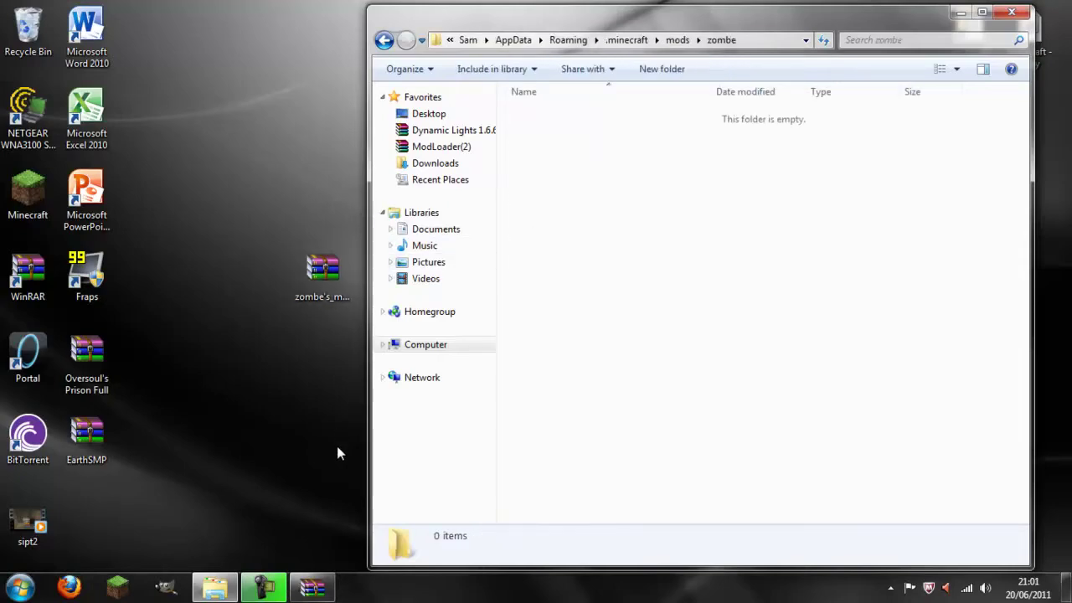
Restore the modpack archive and tile it beside the zombe folder window.
{"action": "left_click", "coordinate": [327, 590]}
{"action": "left_click_drag", "start_coordinate": [685, 103], "coordinate": [398, 6]}
{"action": "left_click_drag", "start_coordinate": [624, 8], "coordinate": [1071, 167]}
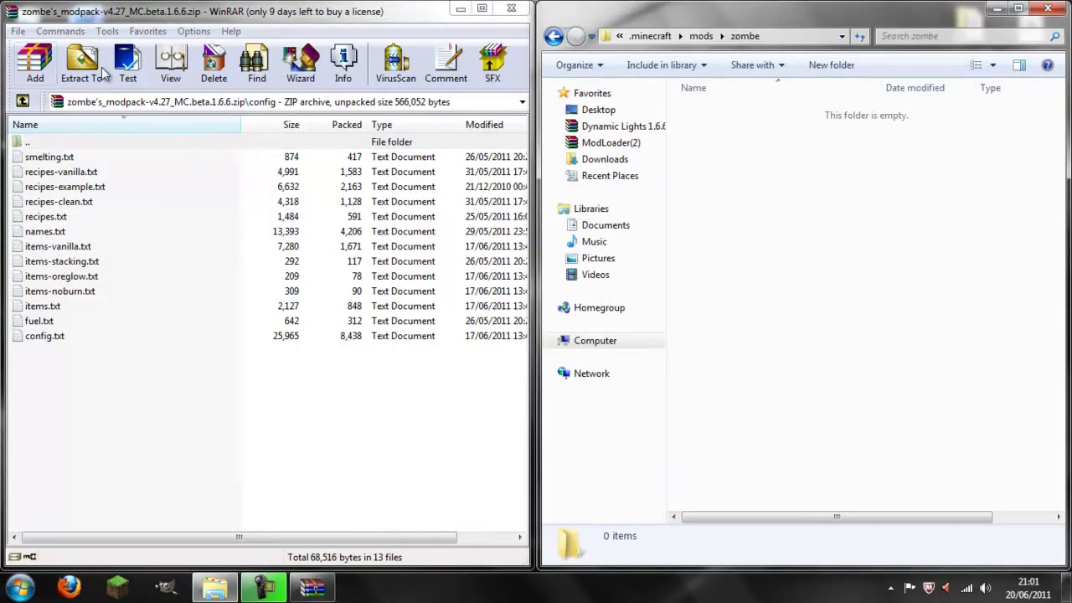
Extract all 13 text files from the archive's config folder into zombe.
{"action": "left_click", "coordinate": [23, 101]}
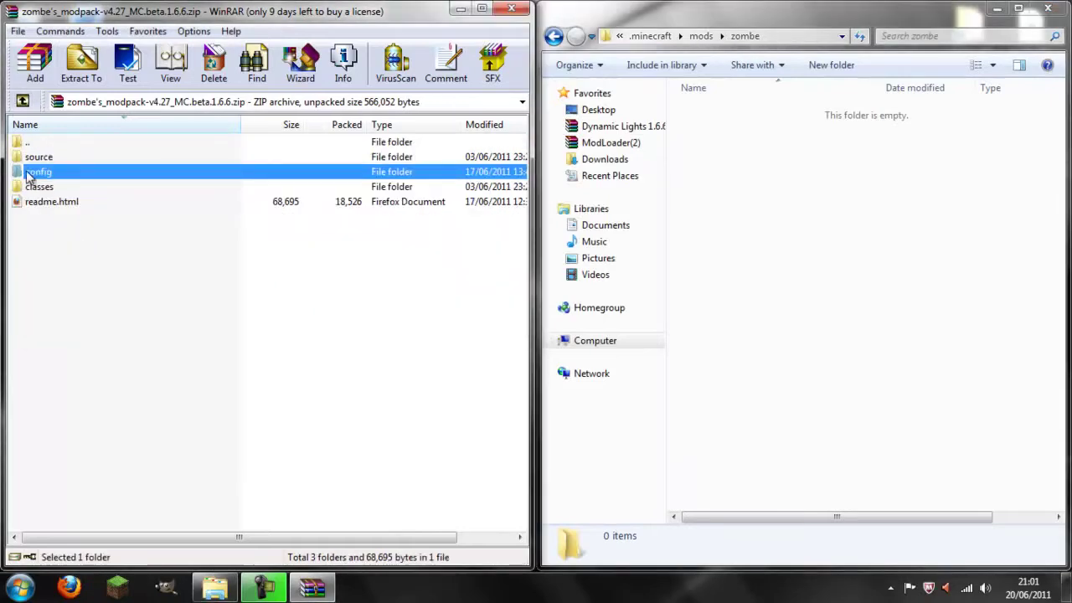
{"action": "double_click", "coordinate": [28, 173]}
{"action": "left_click_drag", "start_coordinate": [77, 432], "coordinate": [51, 163]}
{"action": "left_click_drag", "start_coordinate": [319, 155], "coordinate": [758, 174]}
{"action": "left_click", "coordinate": [744, 423]}
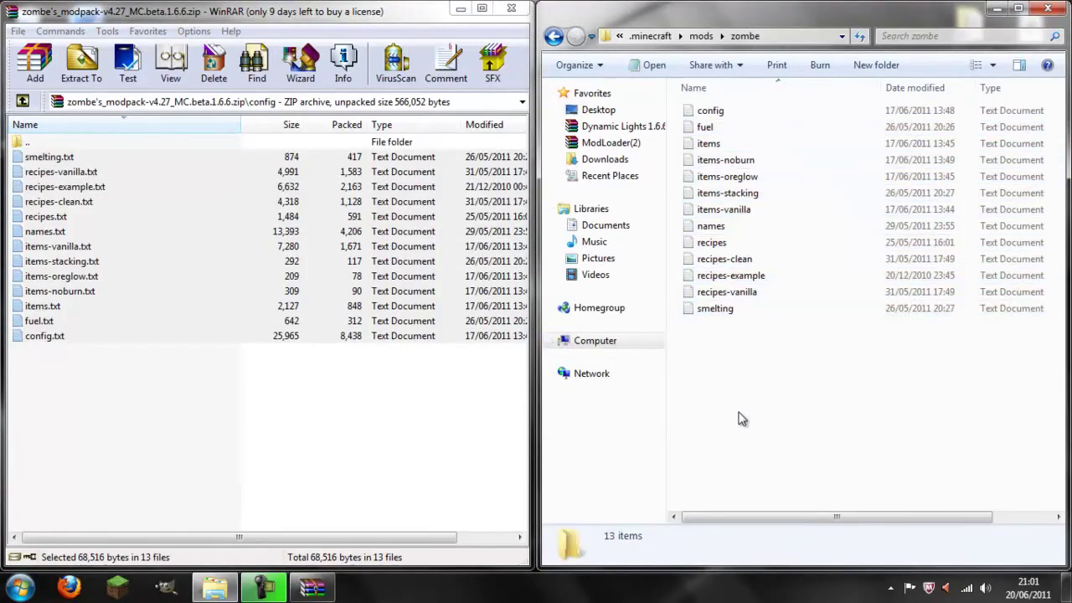
Close the modpack archive and open the zombe config file maximized in Notepad.
{"action": "left_click", "coordinate": [510, 7]}
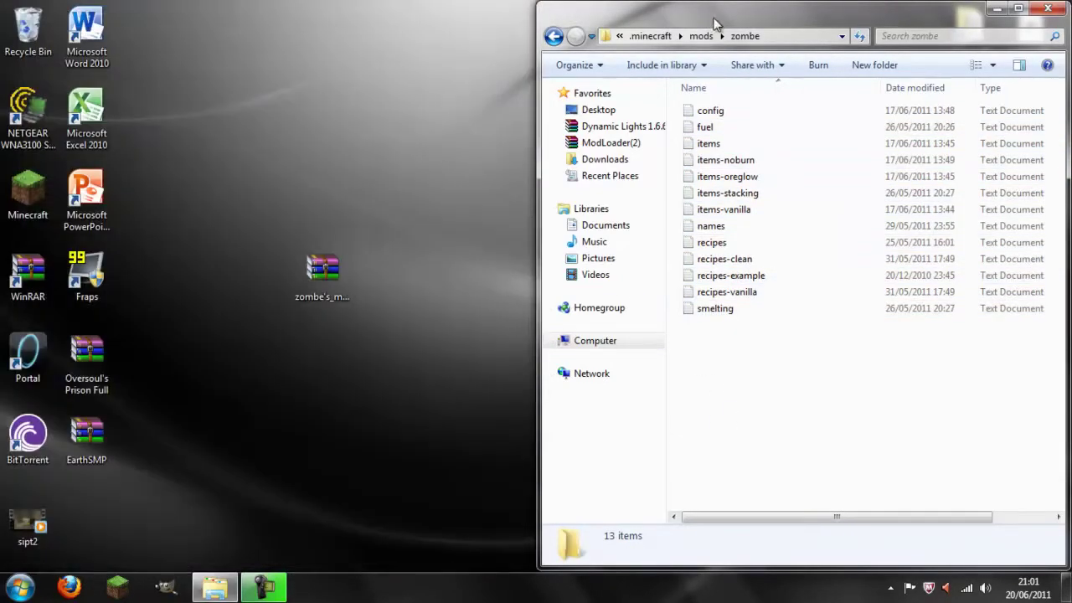
{"action": "left_click_drag", "start_coordinate": [711, 17], "coordinate": [456, 17]}
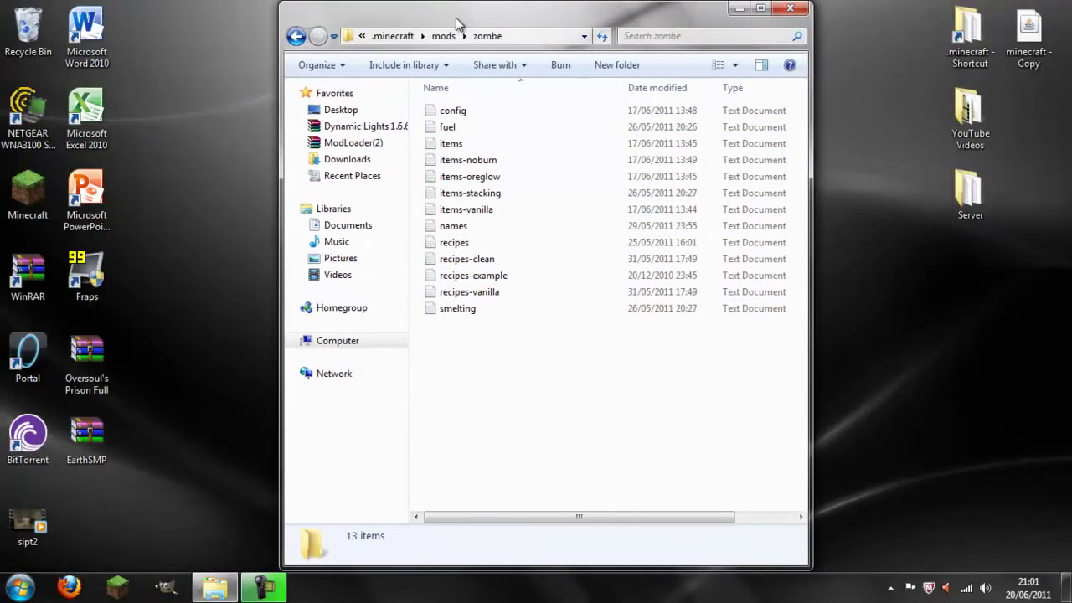
{"action": "double_click", "coordinate": [478, 111]}
{"action": "scroll", "coordinate": [452, 136], "scroll_direction": "down", "scroll_amount": 1}
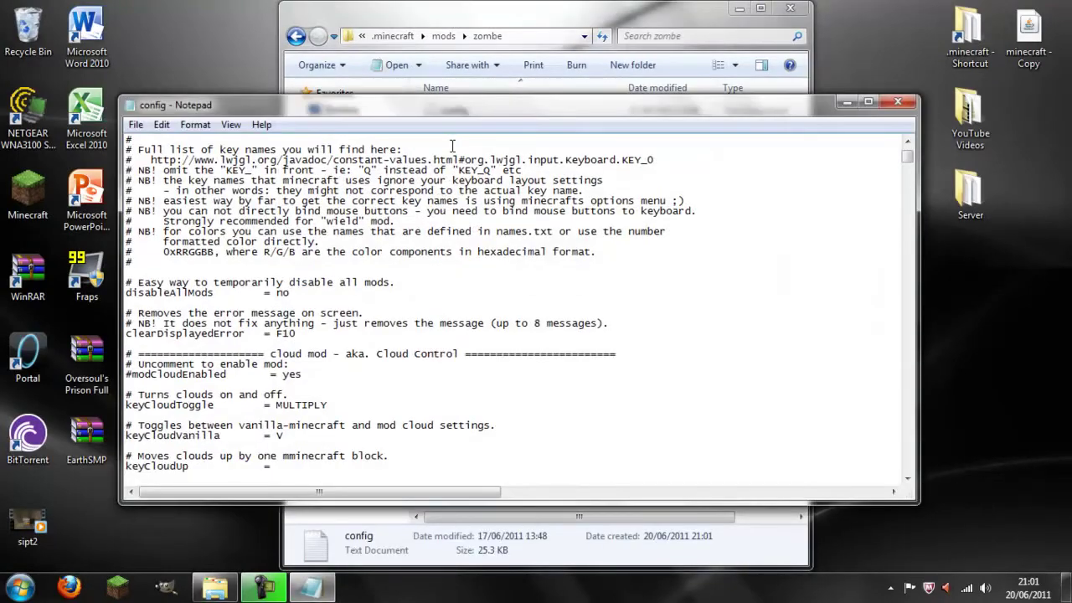
{"action": "left_click", "coordinate": [868, 101]}
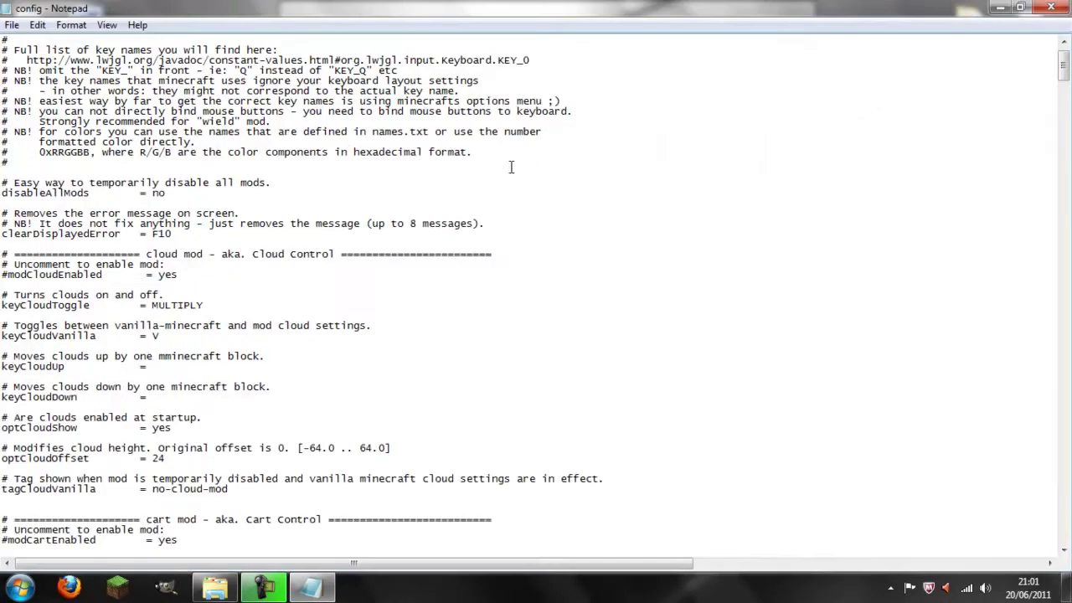
In the fly mod section, change the tagFly value from flying to HEllo.
{"action": "scroll", "coordinate": [510, 167], "scroll_direction": "down", "scroll_amount": 20}
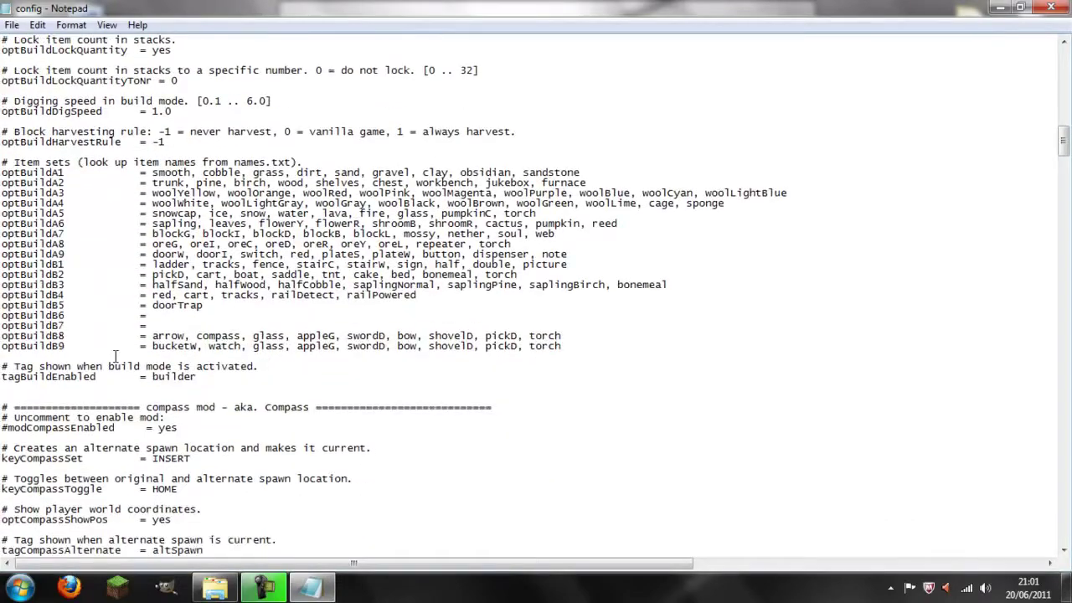
{"action": "scroll", "coordinate": [117, 356], "scroll_direction": "down", "scroll_amount": 11}
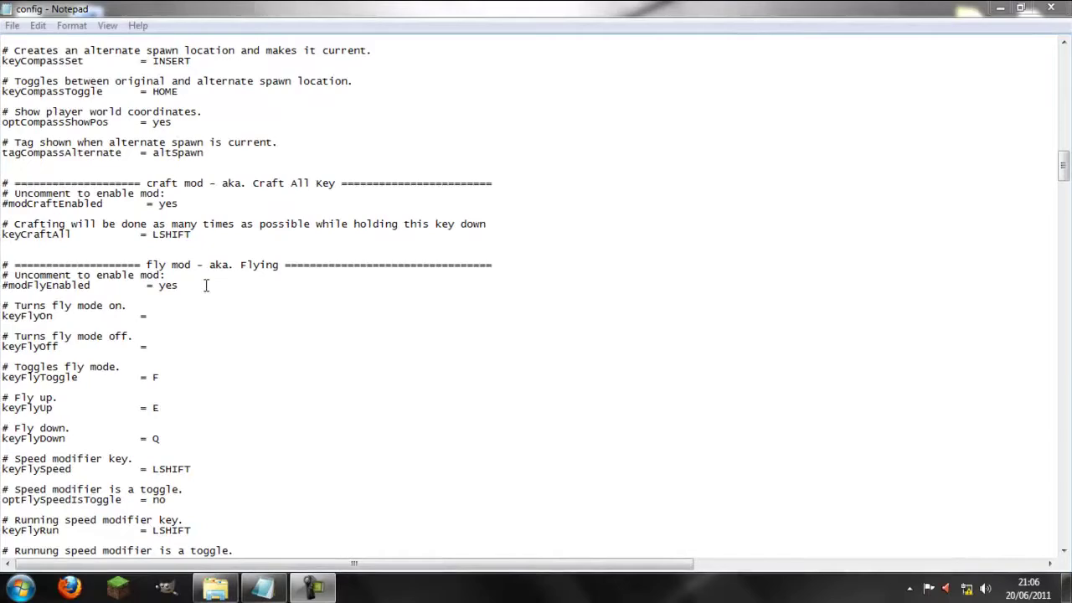
{"action": "scroll", "coordinate": [205, 285], "scroll_direction": "down", "scroll_amount": 4}
{"action": "scroll", "coordinate": [206, 285], "scroll_direction": "down", "scroll_amount": 8}
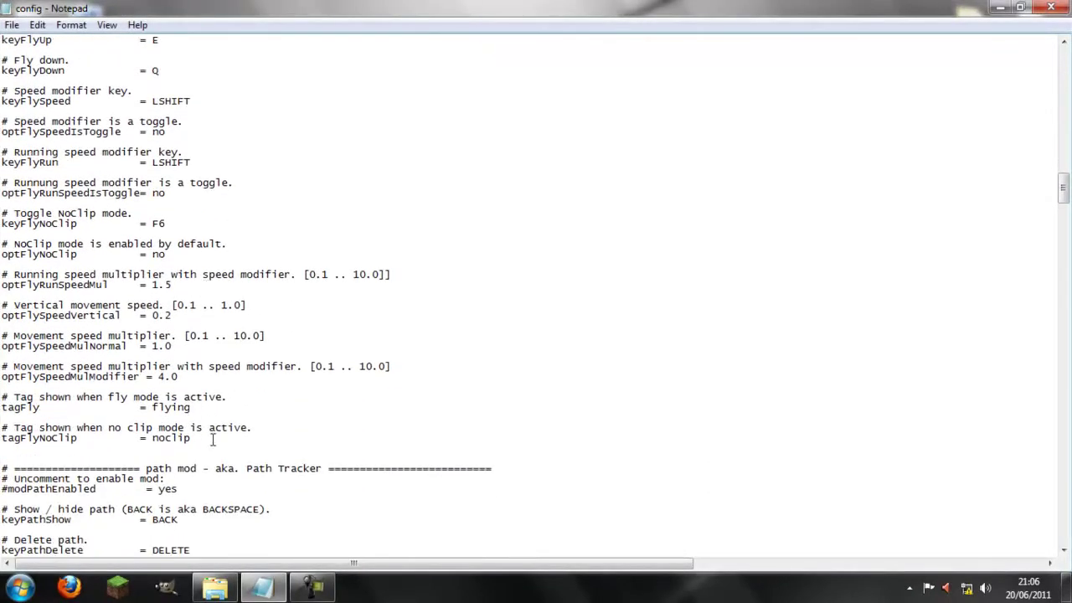
{"action": "left_click_drag", "start_coordinate": [216, 378], "coordinate": [161, 289]}
{"action": "left_click", "coordinate": [213, 287]}
{"action": "scroll", "coordinate": [234, 302], "scroll_direction": "down", "scroll_amount": 1}
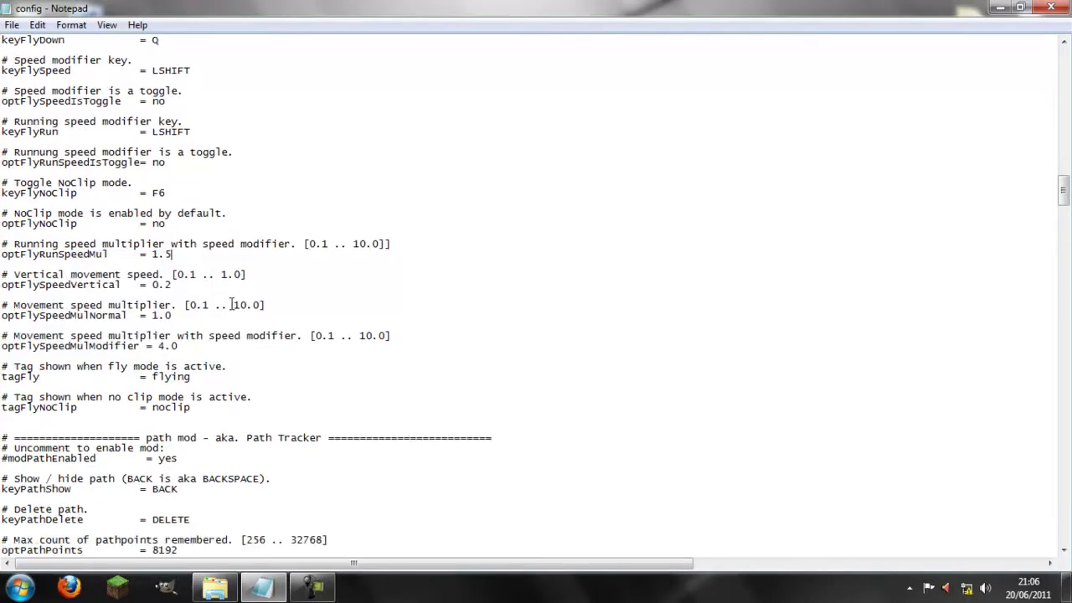
{"action": "left_click_drag", "start_coordinate": [209, 376], "coordinate": [153, 378]}
{"action": "type", "text": "HEL"}
{"action": "scroll", "coordinate": [176, 387], "scroll_direction": "up", "scroll_amount": 11}
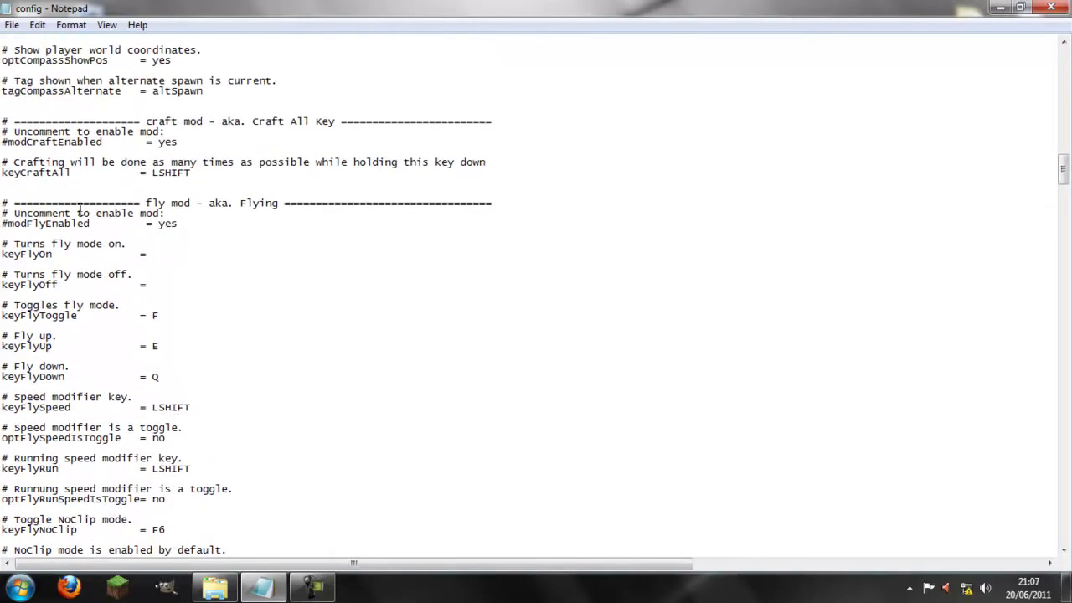
Remove the # before modFlyEnabled so the fly mod is enabled.
{"action": "left_click_drag", "start_coordinate": [162, 228], "coordinate": [12, 228]}
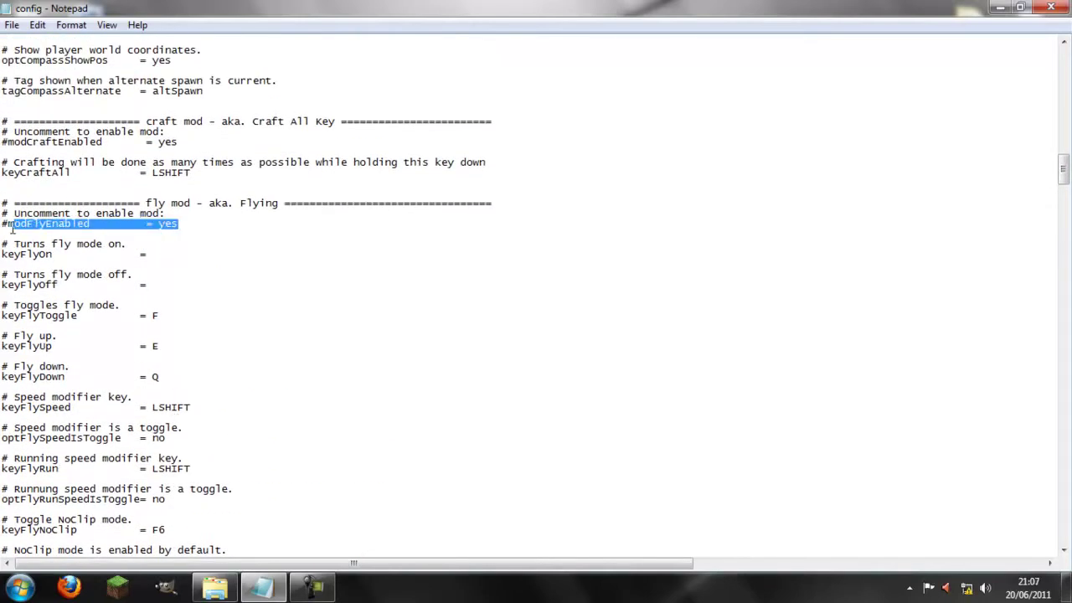
{"action": "left_click", "coordinate": [19, 224]}
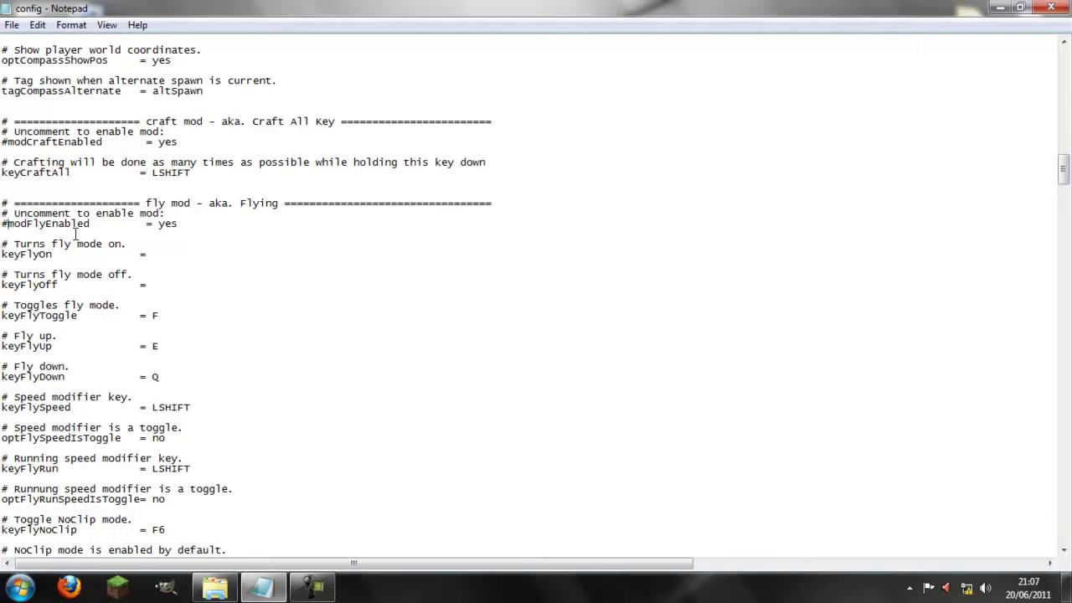
{"action": "key", "text": "BackSpace"}
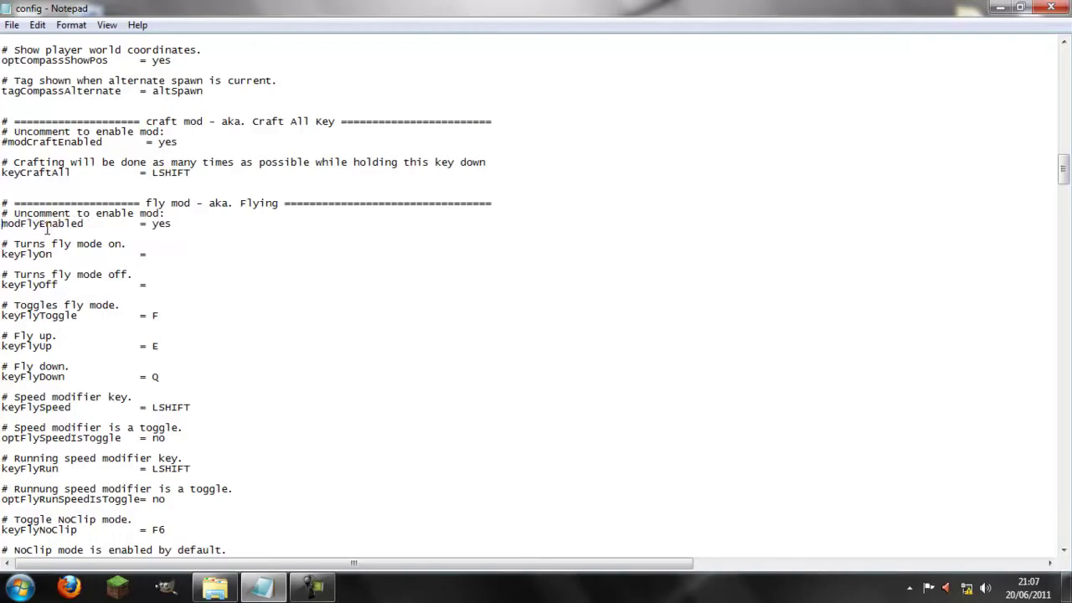
Save the config, close Notepad, and close the zombe folder window.
{"action": "left_click", "coordinate": [11, 24]}
{"action": "left_click", "coordinate": [34, 75]}
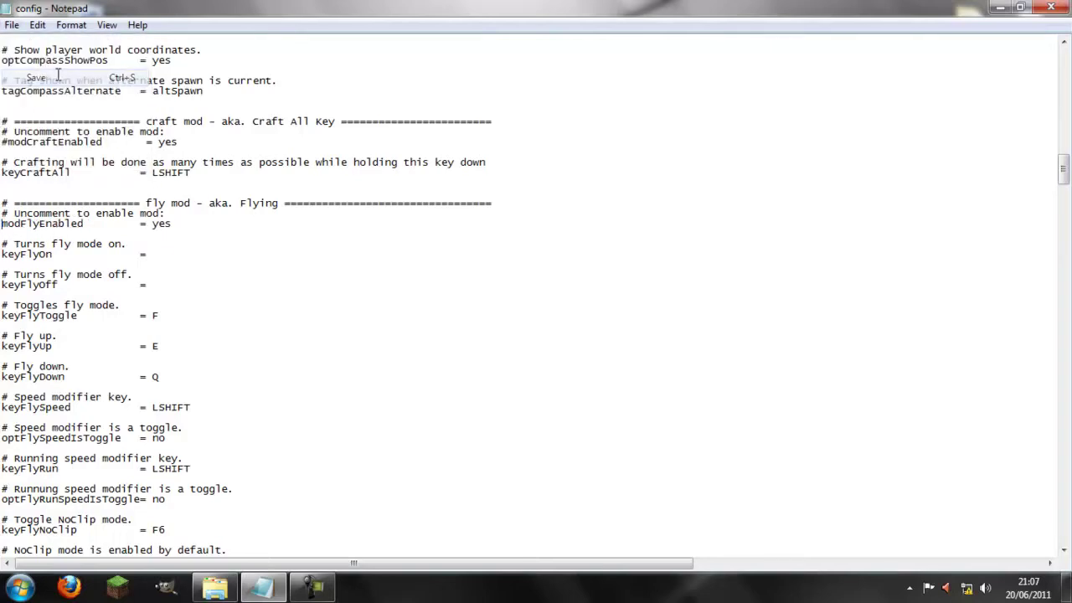
{"action": "left_click", "coordinate": [1066, 7]}
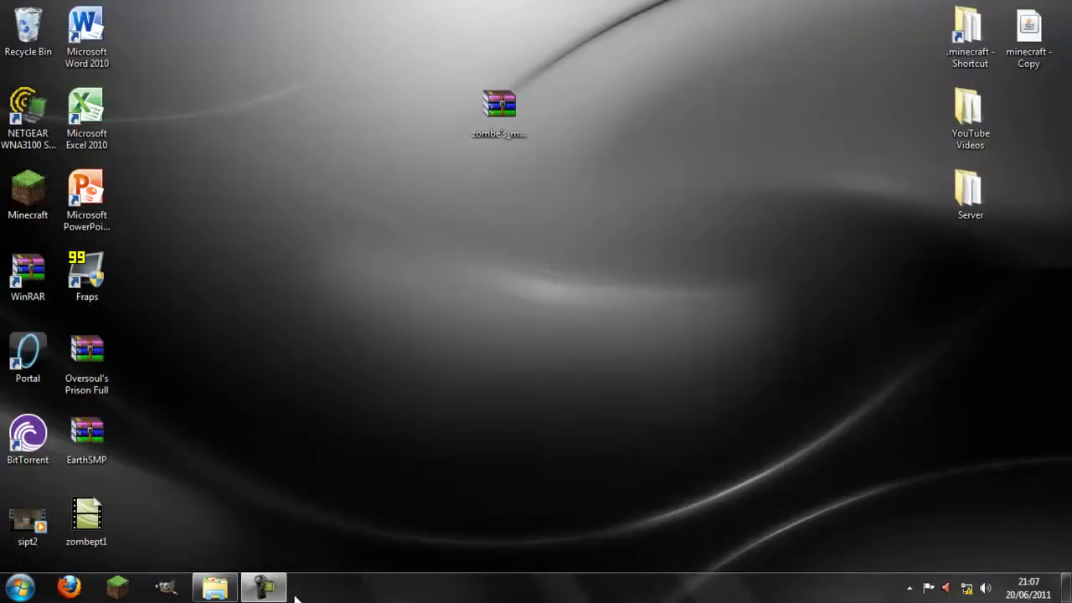
{"action": "left_click", "coordinate": [215, 586]}
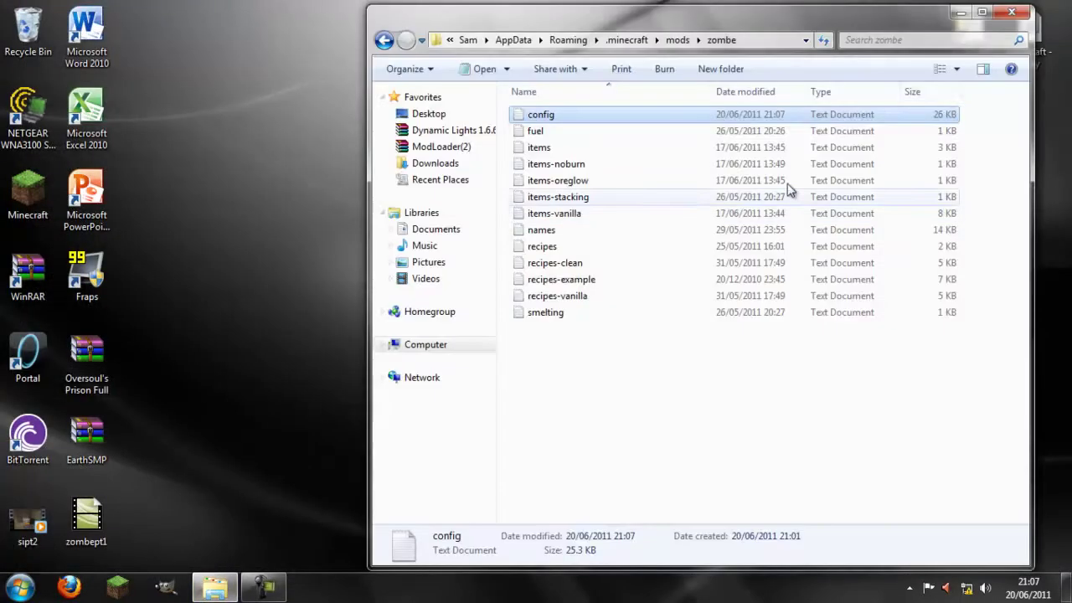
{"action": "left_click", "coordinate": [1011, 12]}
Start Minecraft, play offline, and open the LETS PLAY world from Singleplayer.
{"action": "left_click", "coordinate": [117, 587]}
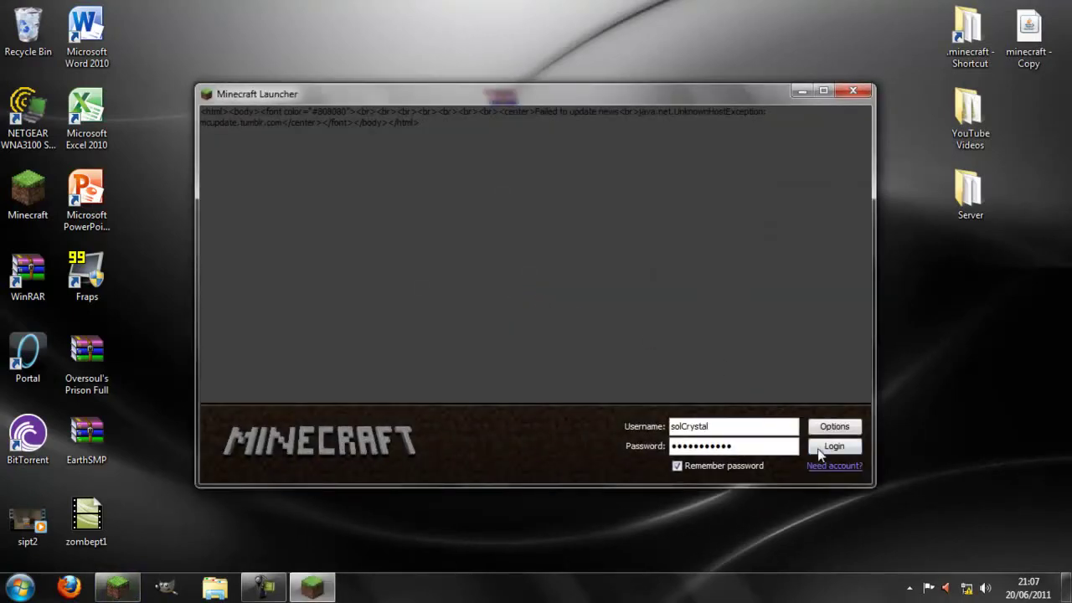
{"action": "left_click", "coordinate": [818, 450]}
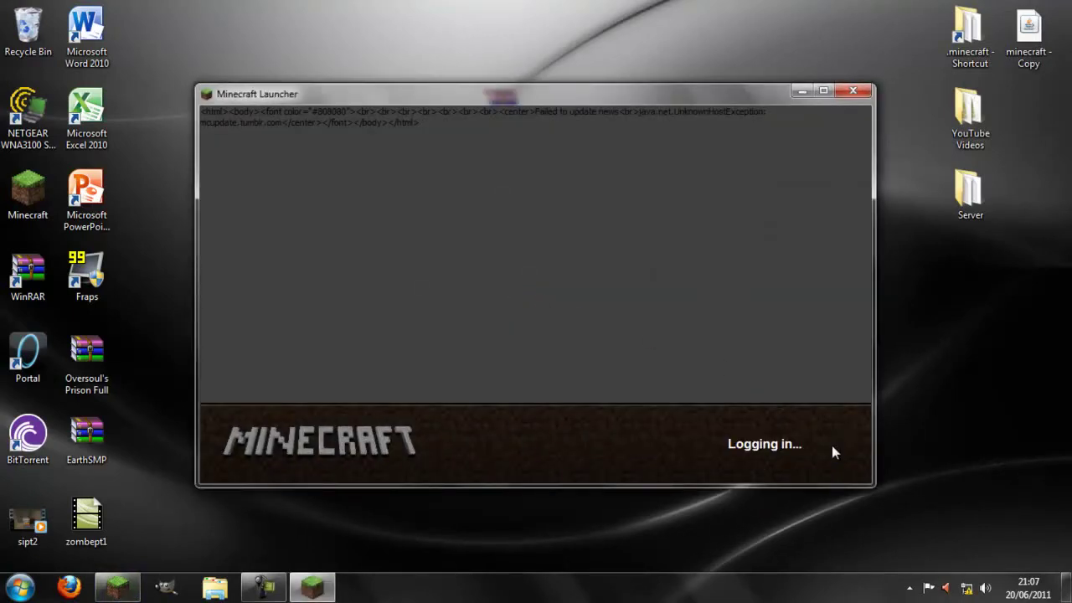
{"action": "left_click", "coordinate": [821, 453]}
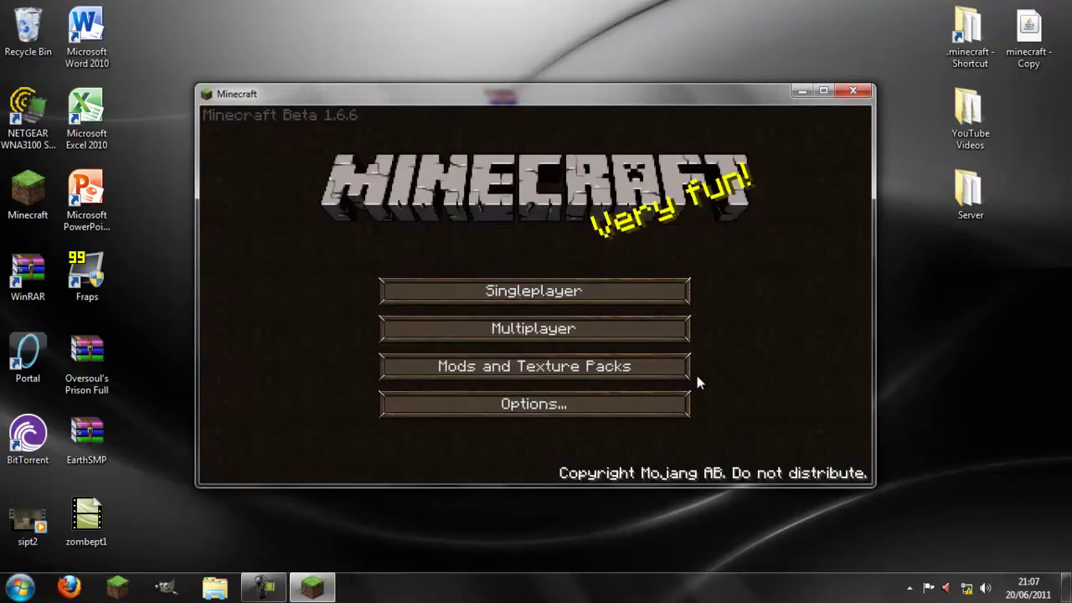
{"action": "left_click", "coordinate": [516, 293]}
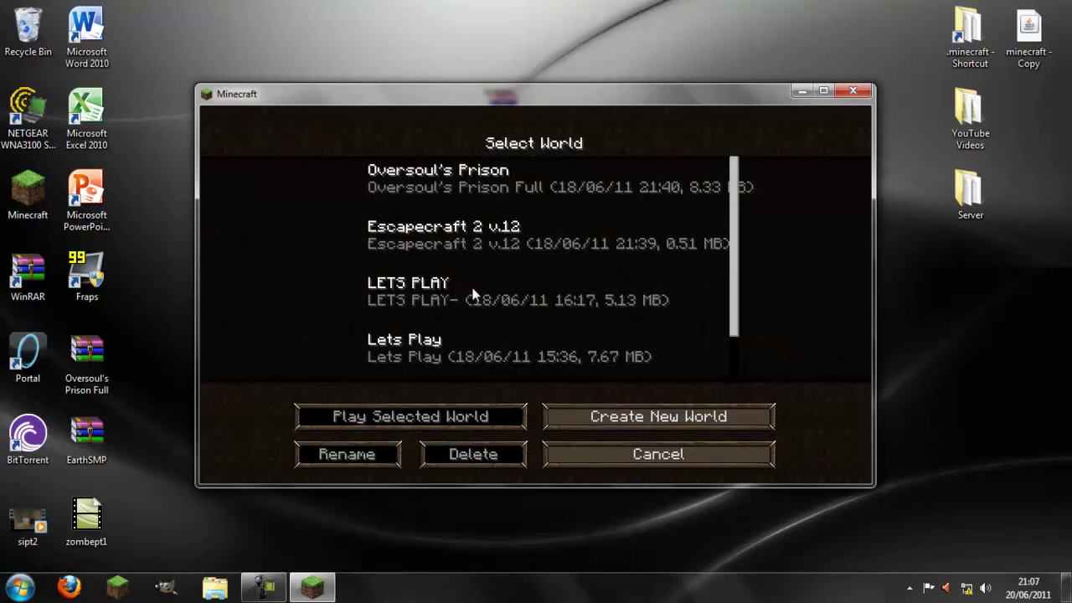
{"action": "left_click", "coordinate": [473, 294]}
{"action": "left_click", "coordinate": [427, 422]}
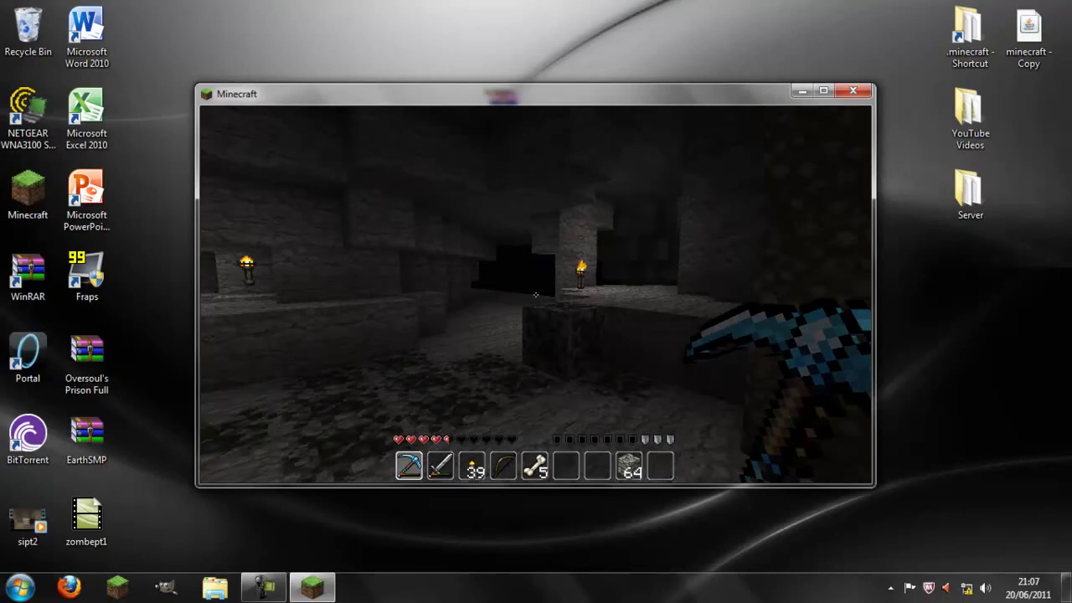
Send the chat message 'HEllo' and fly forward through the cave toward the torches.
{"action": "type", "text": "tHEllo"}
{"action": "key", "text": "Return"}
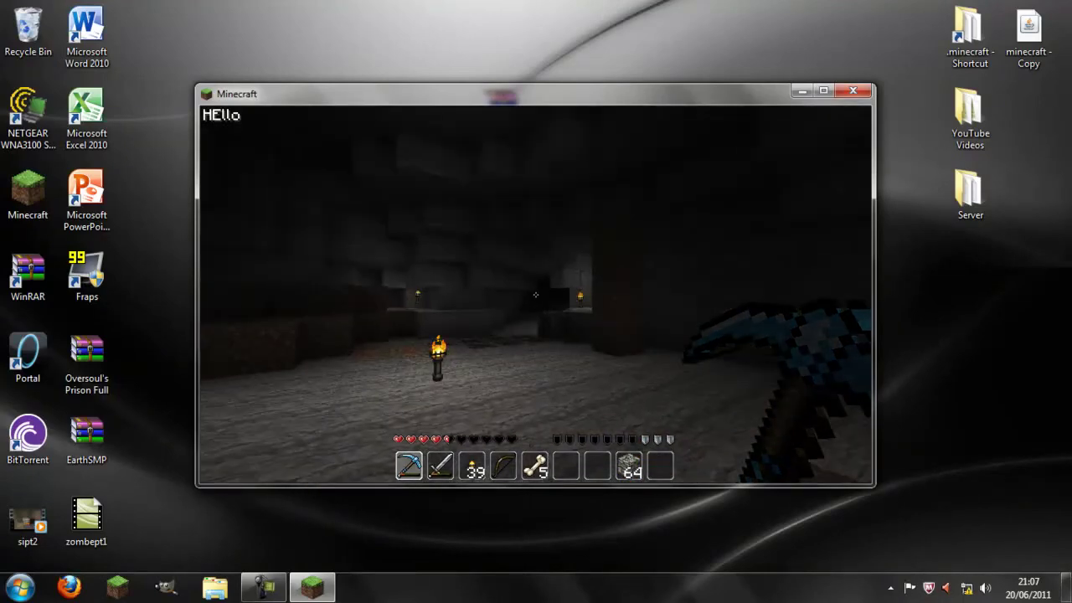
{"action": "key", "text": "w"}
{"action": "key", "text": "w"}
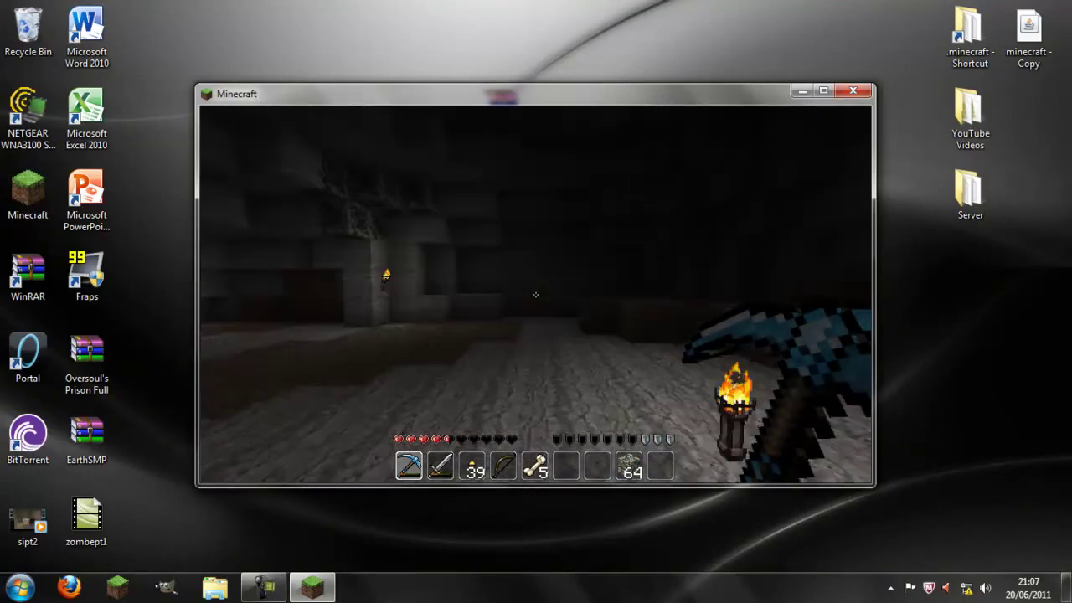
{"action": "key", "text": "w"}
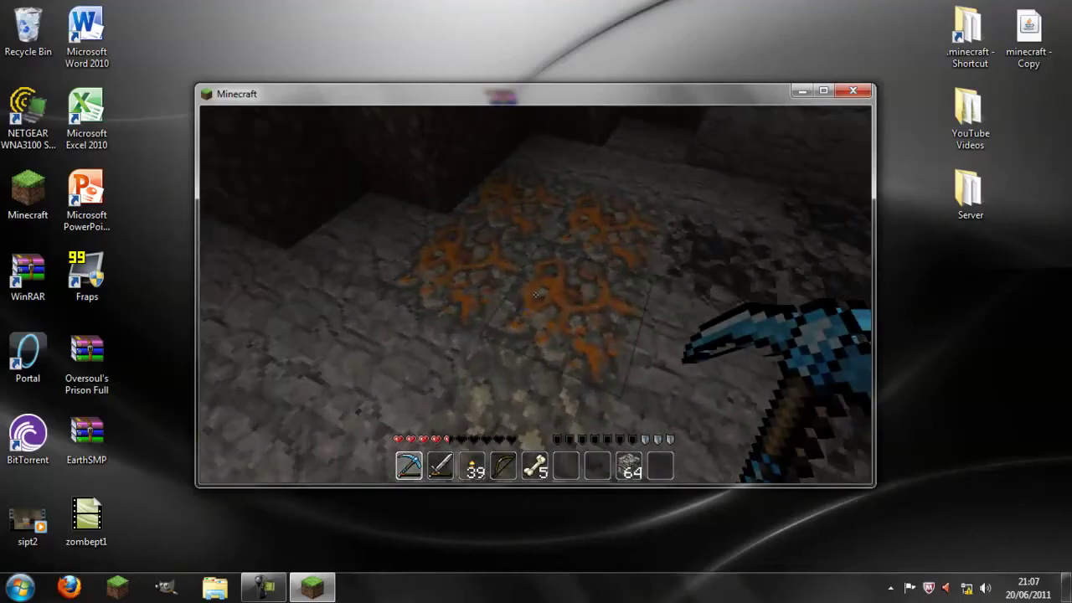